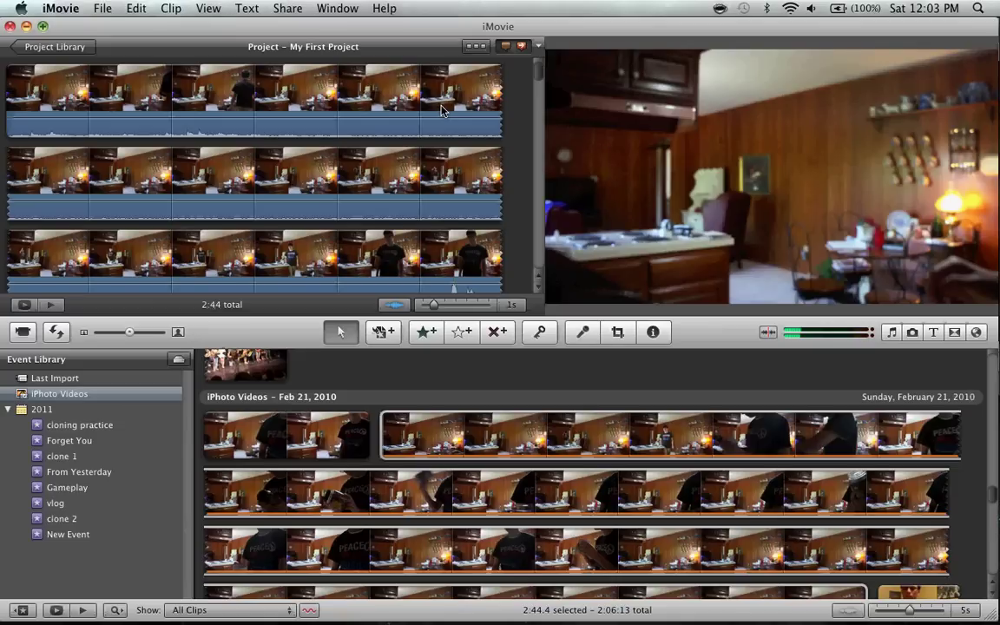
Play and skim through the kitchen footage to find where to split it.
{"action": "key", "text": "space"}
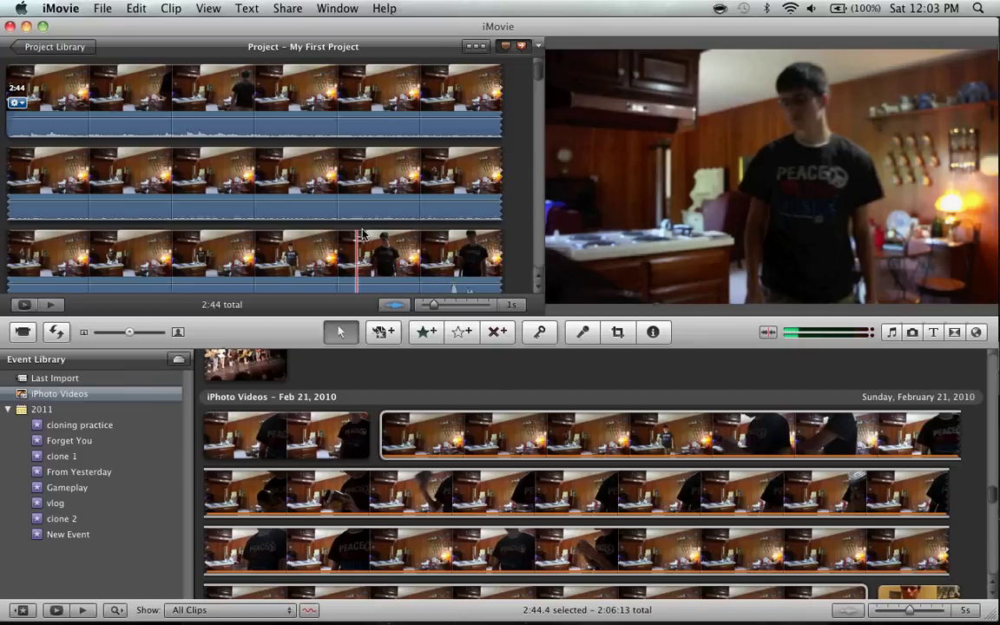
{"action": "scroll", "coordinate": [380, 116], "scroll_direction": "down", "scroll_amount": 5}
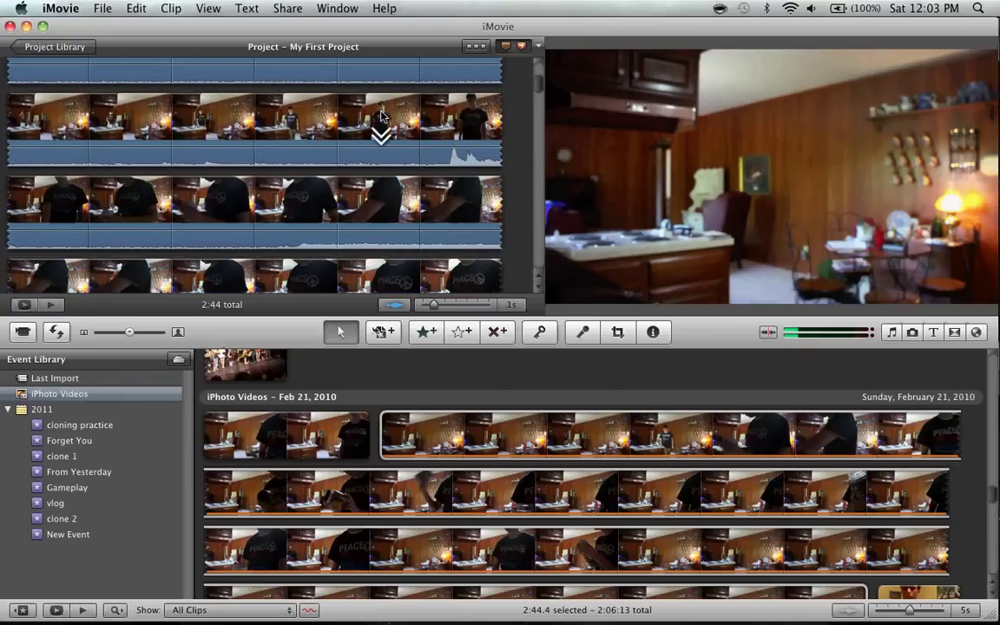
{"action": "scroll", "coordinate": [380, 115], "scroll_direction": "down", "scroll_amount": 2}
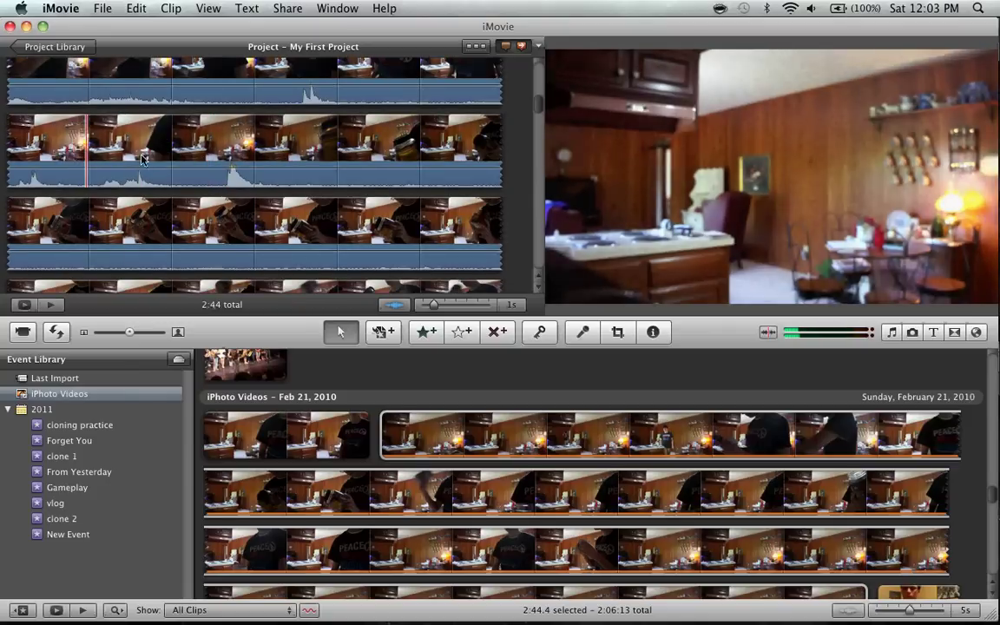
{"action": "scroll", "coordinate": [151, 152], "scroll_direction": "down", "scroll_amount": 2}
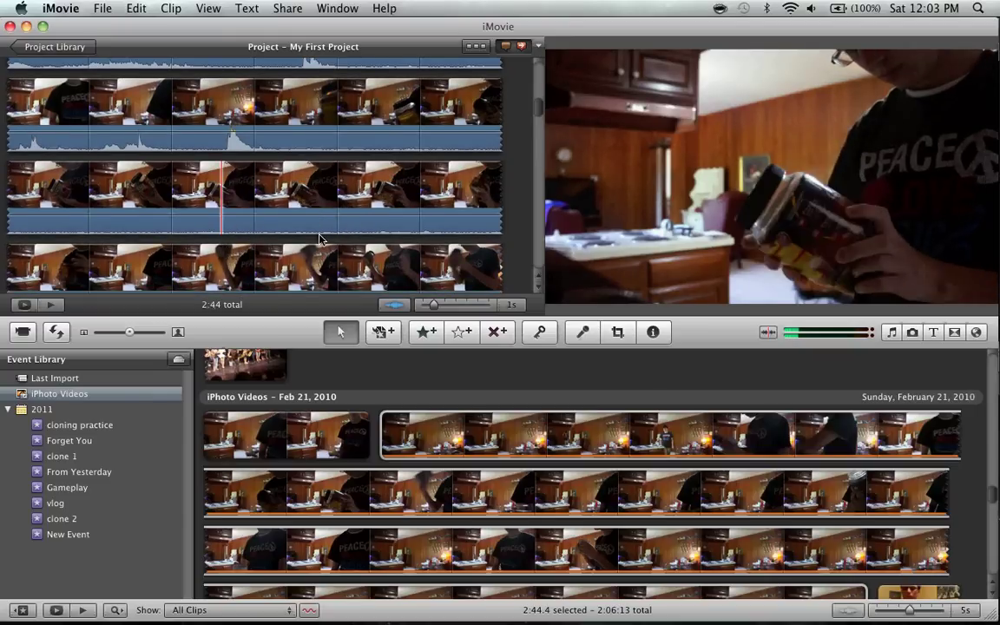
{"action": "scroll", "coordinate": [347, 207], "scroll_direction": "down", "scroll_amount": 3}
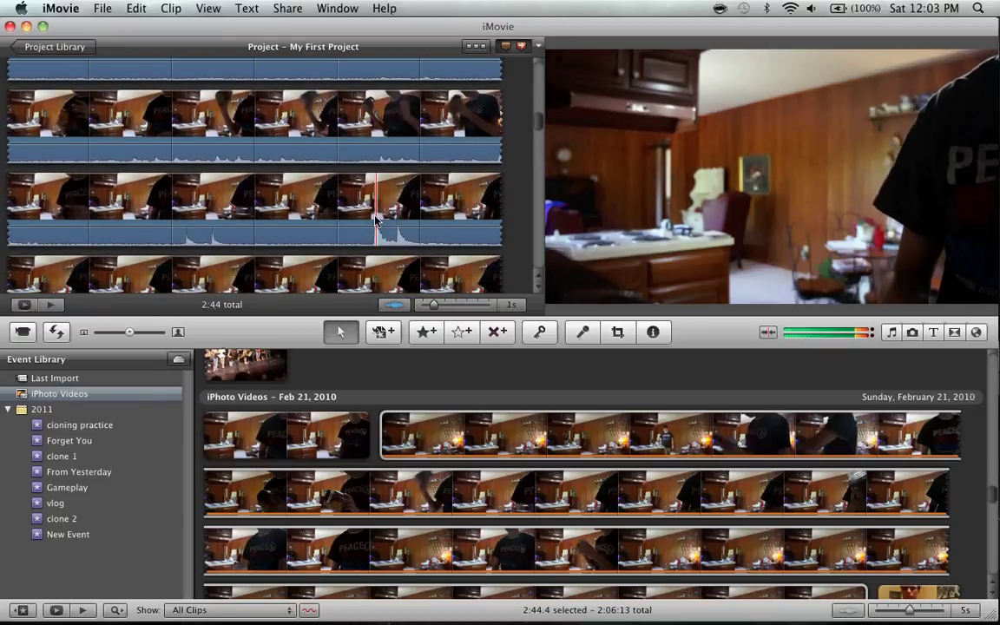
{"action": "scroll", "coordinate": [337, 192], "scroll_direction": "down", "scroll_amount": 5}
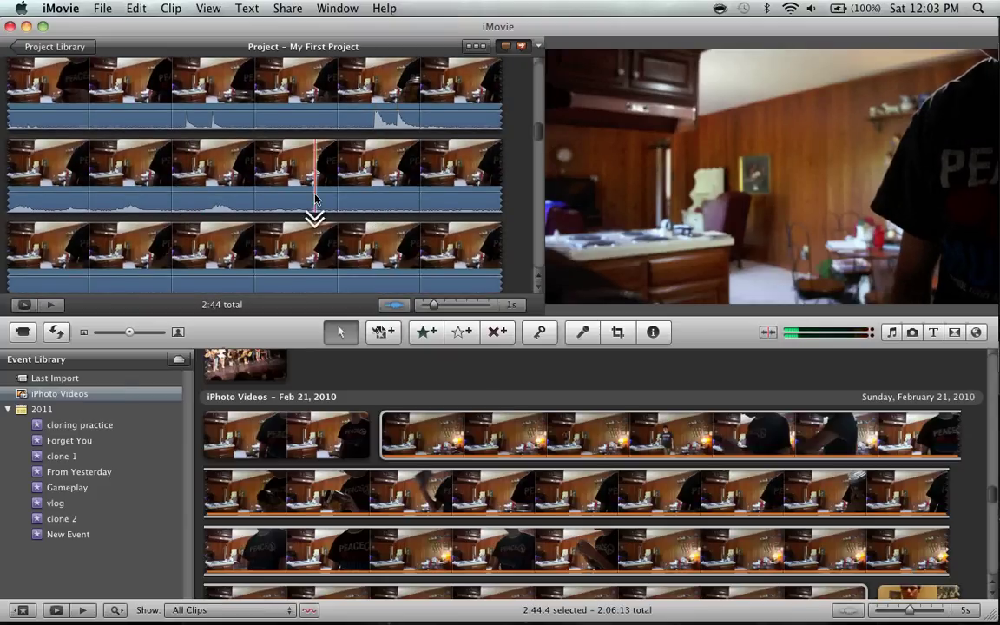
{"action": "scroll", "coordinate": [314, 208], "scroll_direction": "down", "scroll_amount": 5}
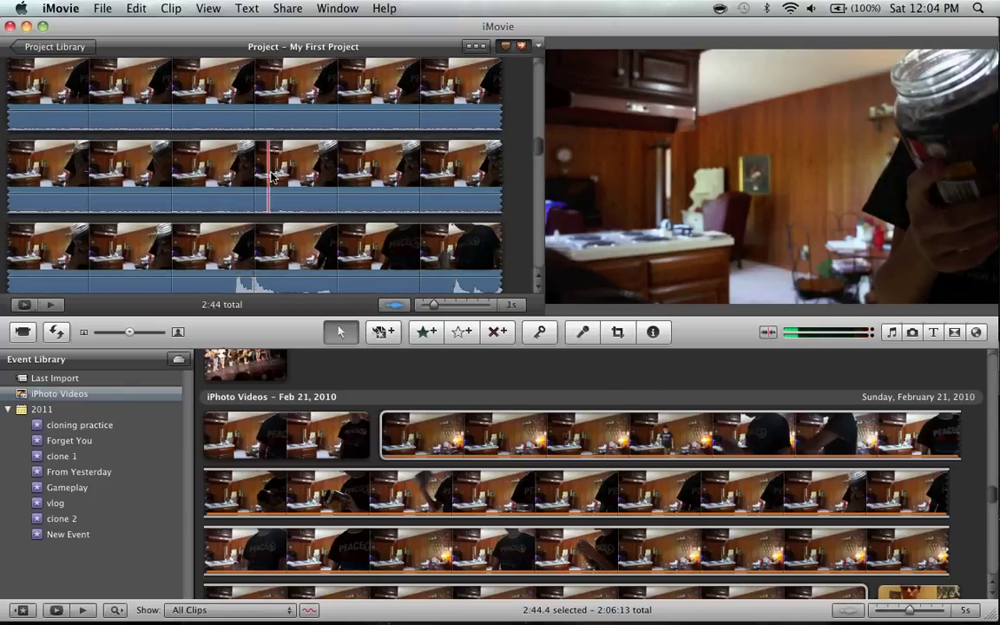
{"action": "scroll", "coordinate": [270, 177], "scroll_direction": "down", "scroll_amount": 5}
{"action": "key", "text": "space"}
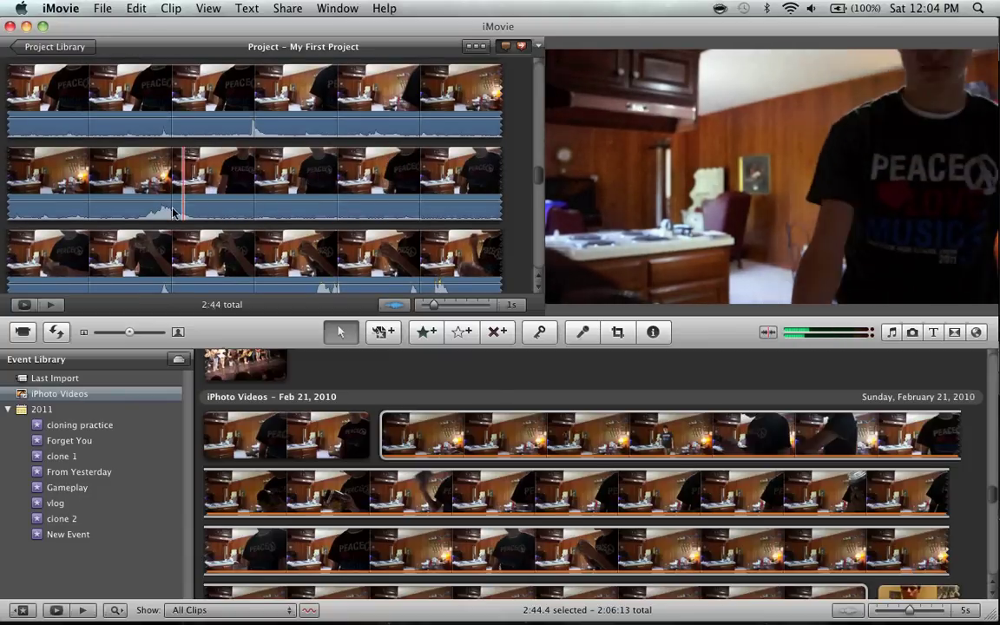
Place the playhead at the chosen moment and split the kitchen clip there.
{"action": "left_click", "coordinate": [280, 231]}
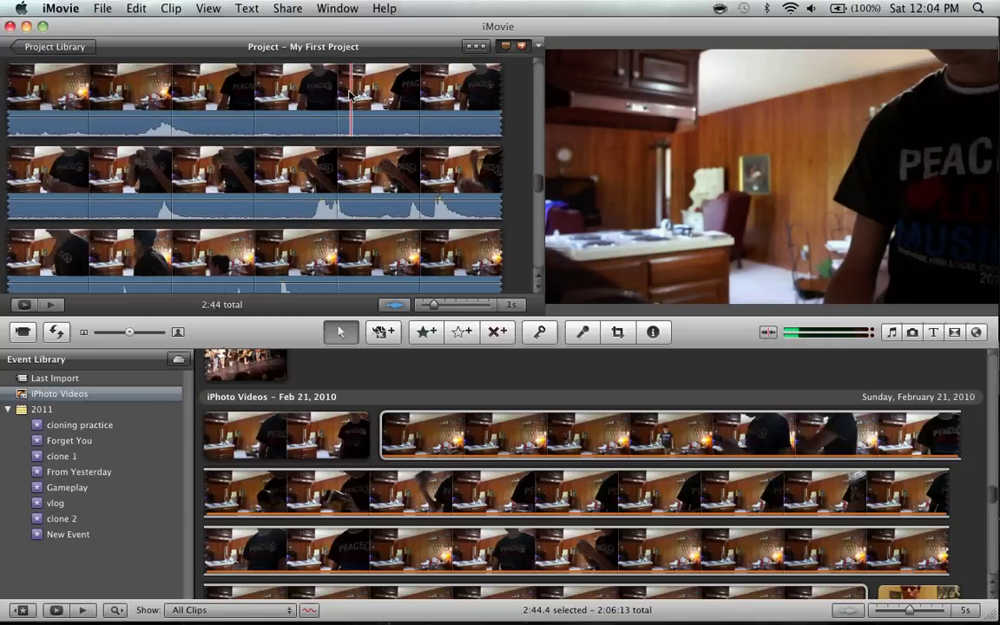
{"action": "left_click", "coordinate": [378, 93]}
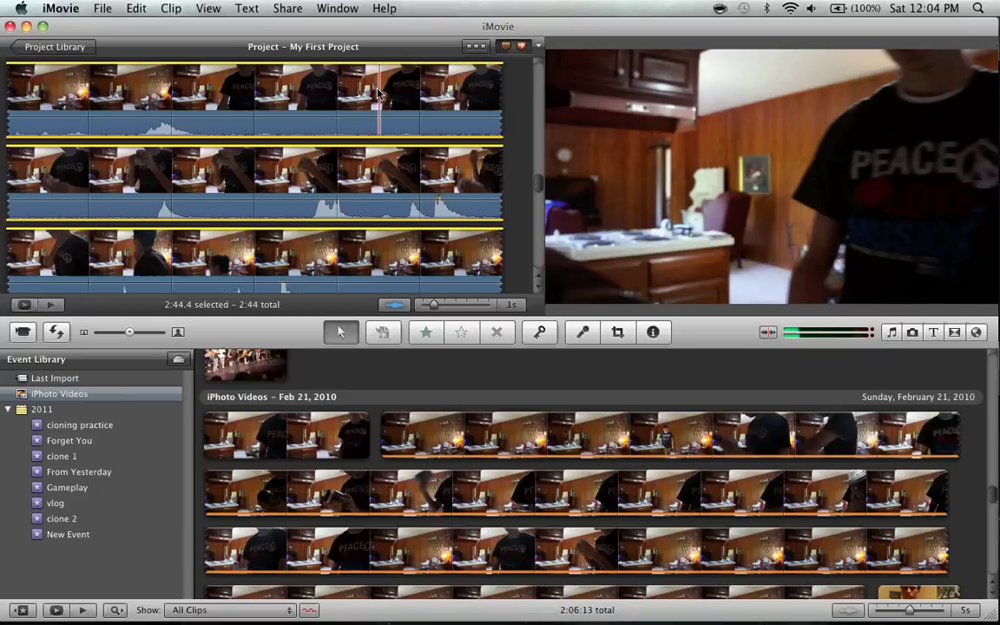
{"action": "key", "text": "super+shift+s"}
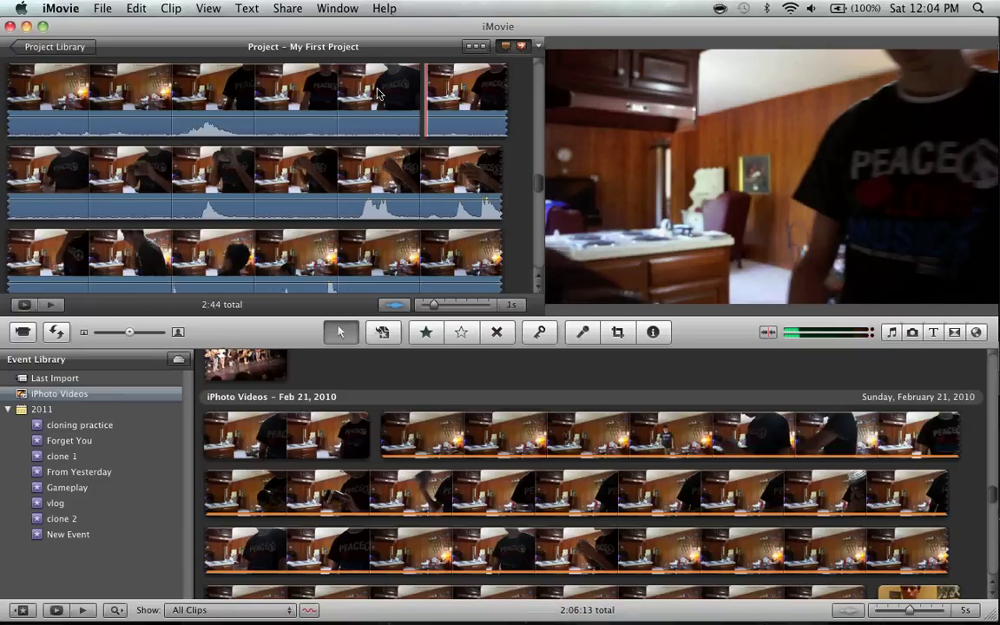
Split the later empty-kitchen clip again at the playhead with Cmd+Shift+S.
{"action": "scroll", "coordinate": [377, 93], "scroll_direction": "up", "scroll_amount": 3}
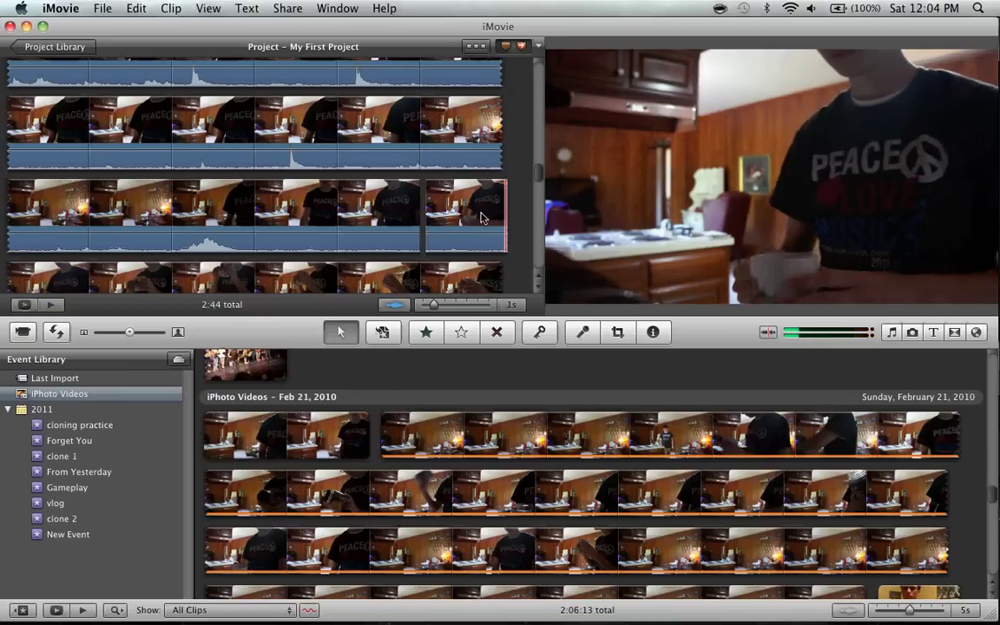
{"action": "scroll", "coordinate": [501, 220], "scroll_direction": "down", "scroll_amount": 5}
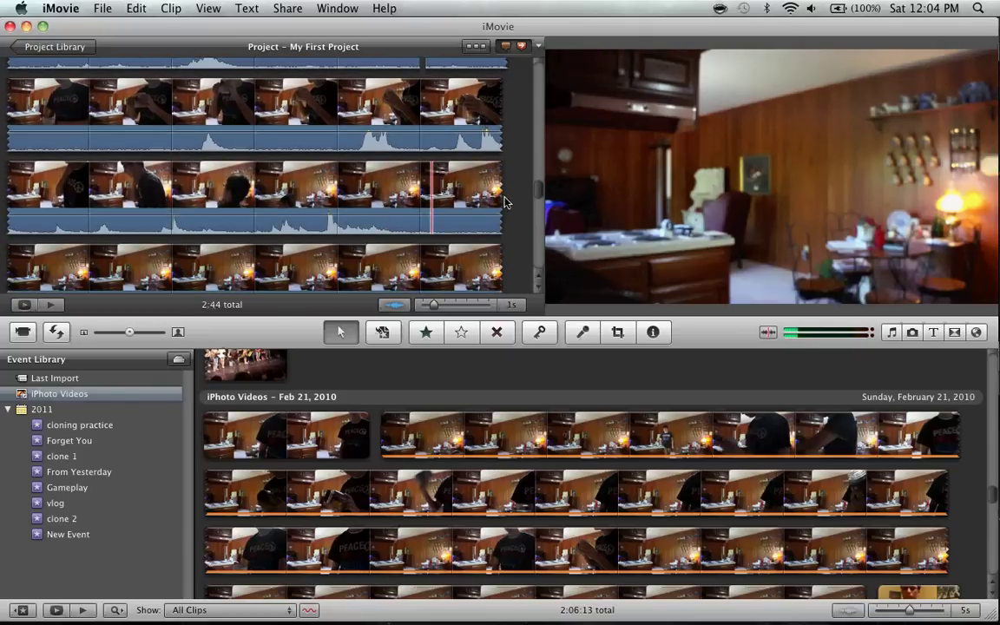
{"action": "scroll", "coordinate": [475, 200], "scroll_direction": "down", "scroll_amount": 5}
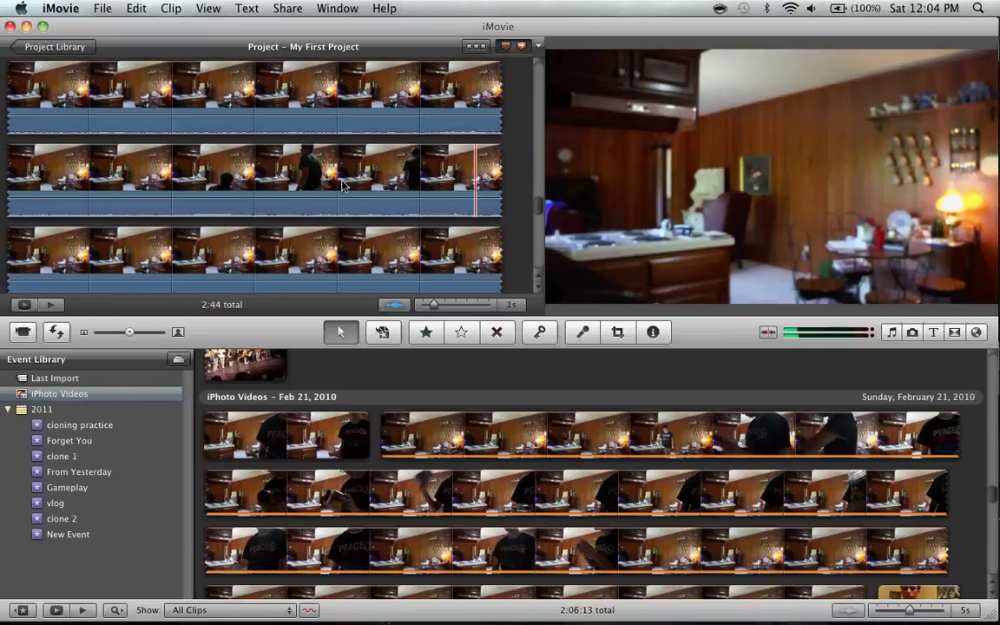
{"action": "scroll", "coordinate": [260, 185], "scroll_direction": "down", "scroll_amount": 3}
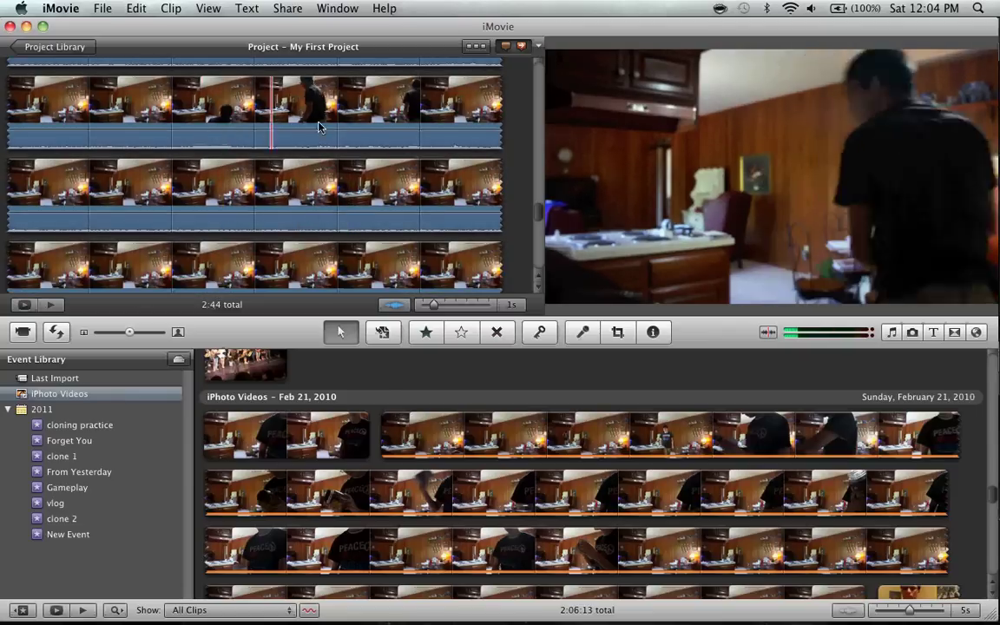
{"action": "scroll", "coordinate": [213, 211], "scroll_direction": "up", "scroll_amount": 1}
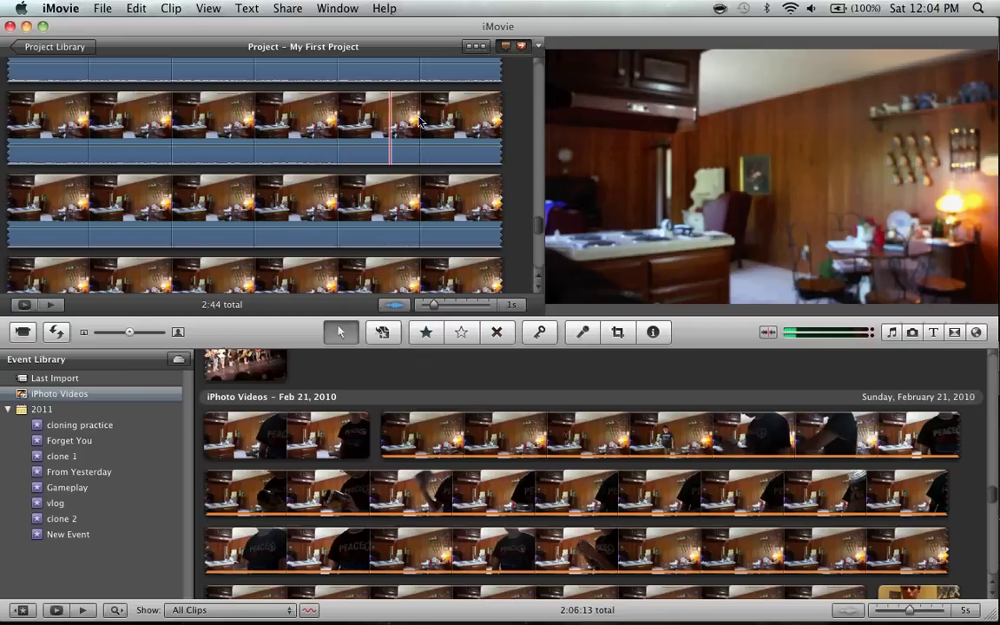
{"action": "left_click", "coordinate": [455, 125]}
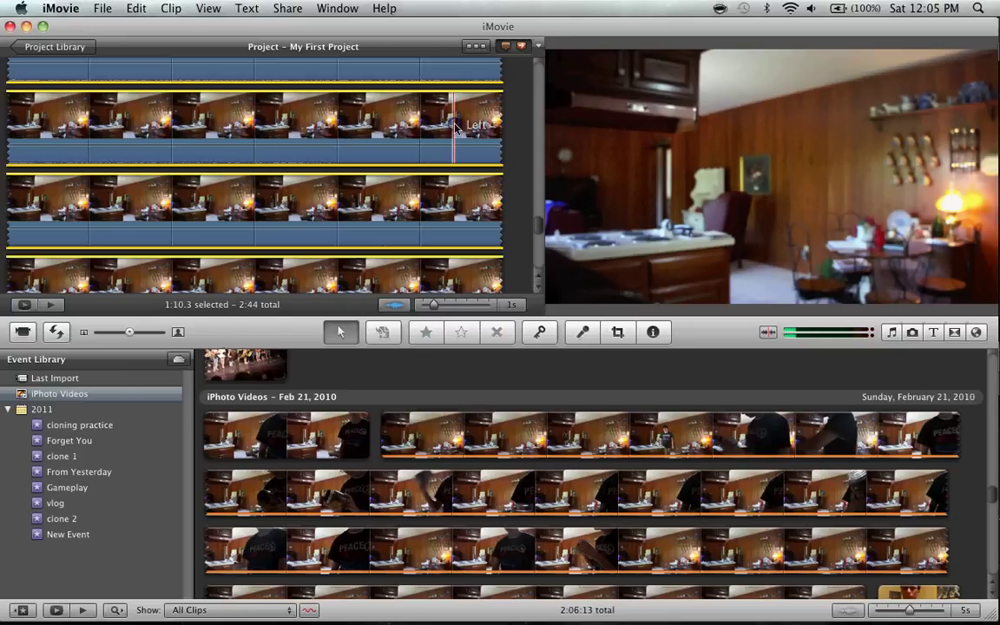
{"action": "key", "text": "super+shift+s"}
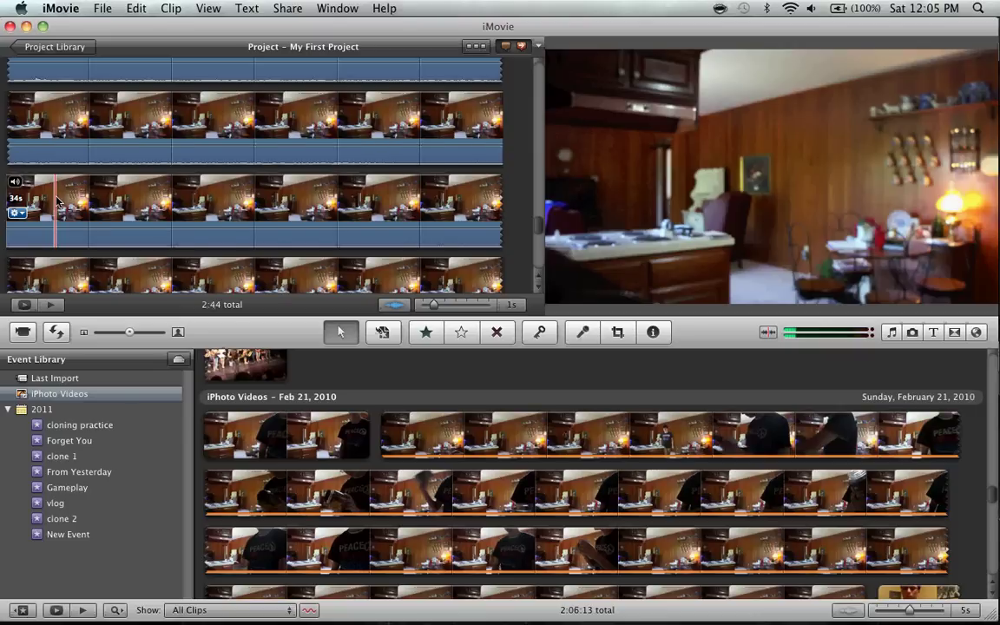
Mark the 23-second run of empty-kitchen frames and cut it, leaving a 2:21 project.
{"action": "scroll", "coordinate": [56, 201], "scroll_direction": "down", "scroll_amount": 1}
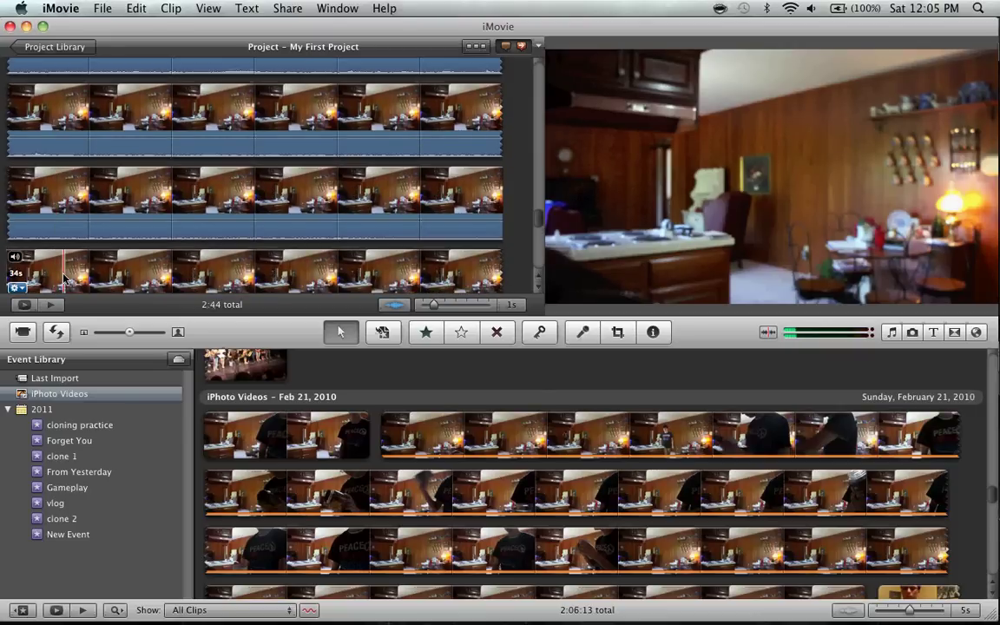
{"action": "left_click_drag", "start_coordinate": [64, 280], "coordinate": [83, 263]}
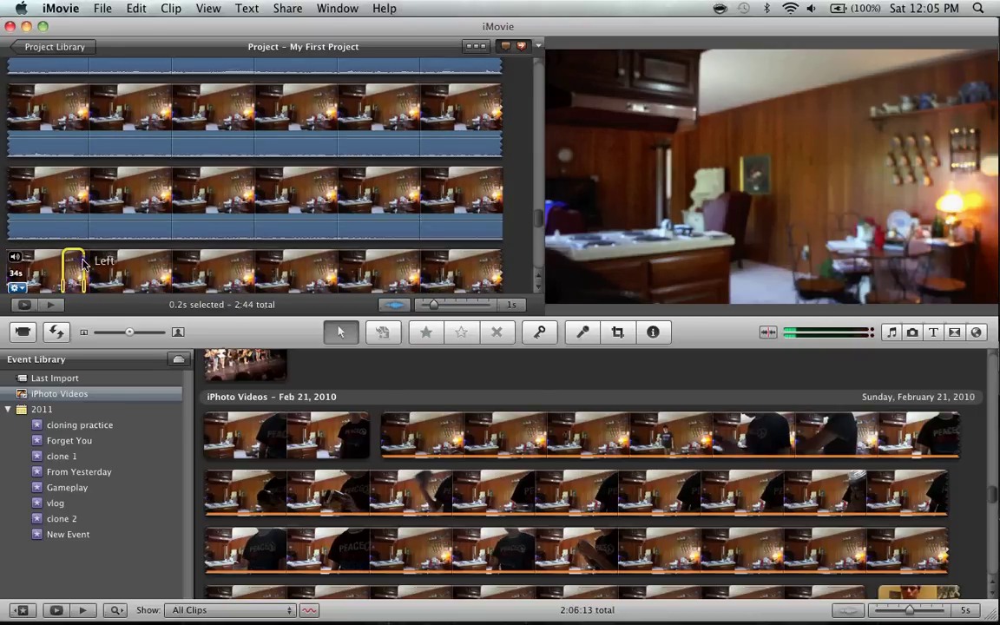
{"action": "scroll", "coordinate": [83, 264], "scroll_direction": "down", "scroll_amount": 5}
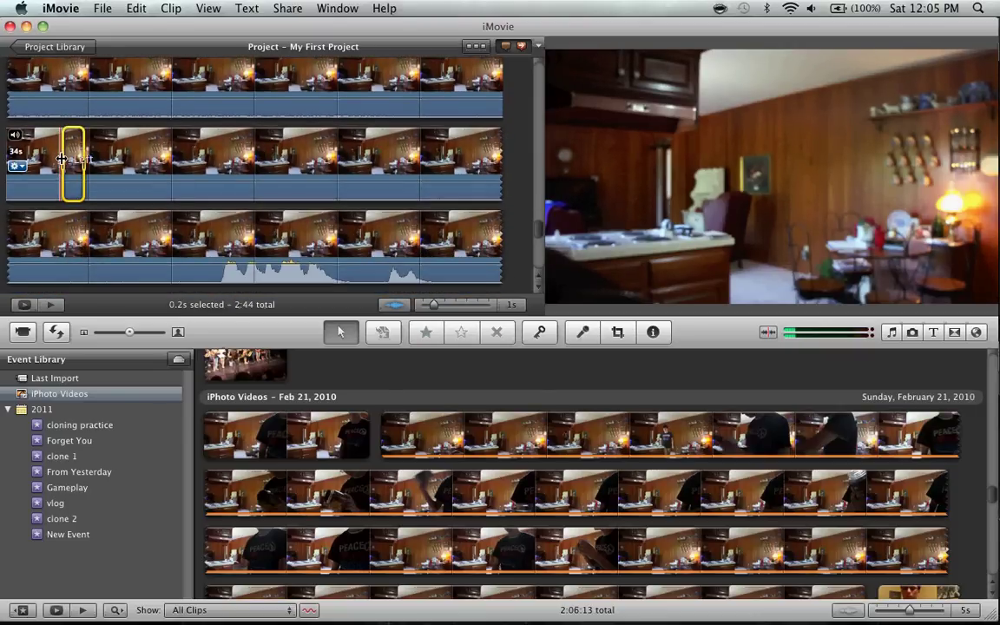
{"action": "left_click_drag", "start_coordinate": [62, 158], "coordinate": [8, 158]}
{"action": "scroll", "coordinate": [499, 98], "scroll_direction": "up", "scroll_amount": 1}
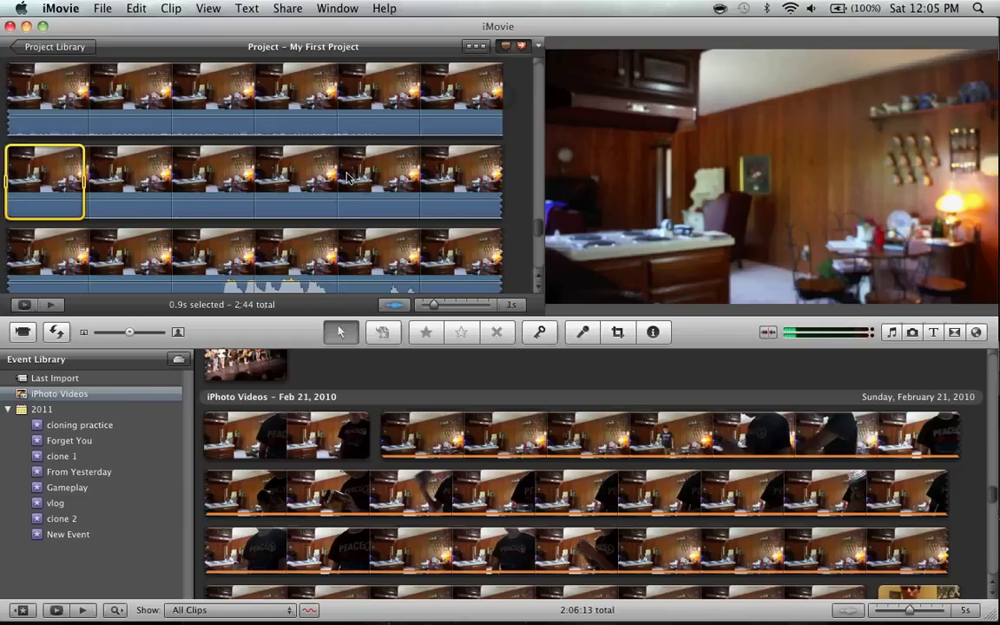
{"action": "left_click_drag", "start_coordinate": [84, 180], "coordinate": [494, 276]}
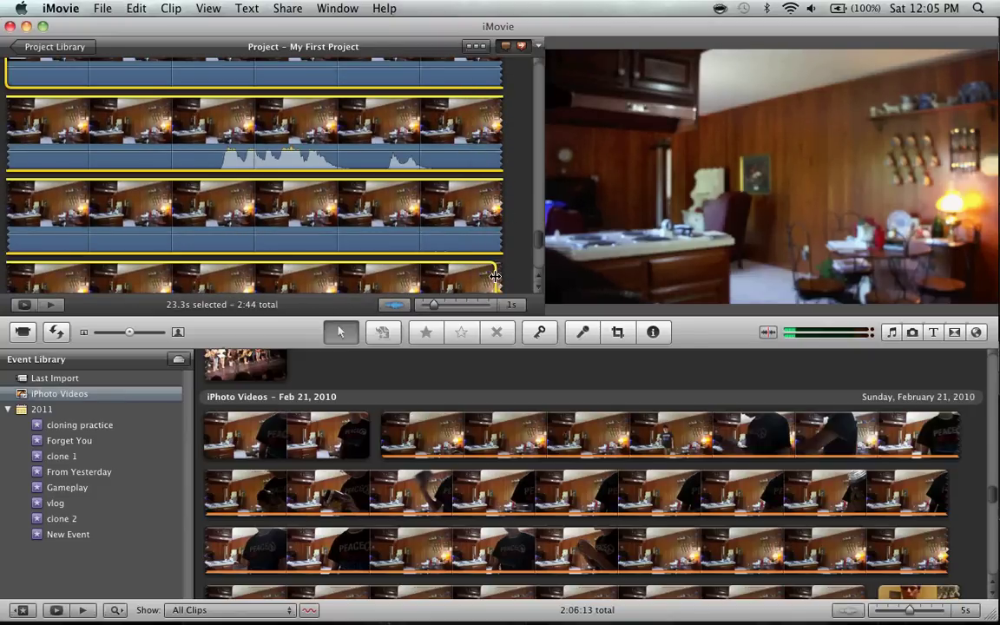
{"action": "right_click", "coordinate": [433, 283]}
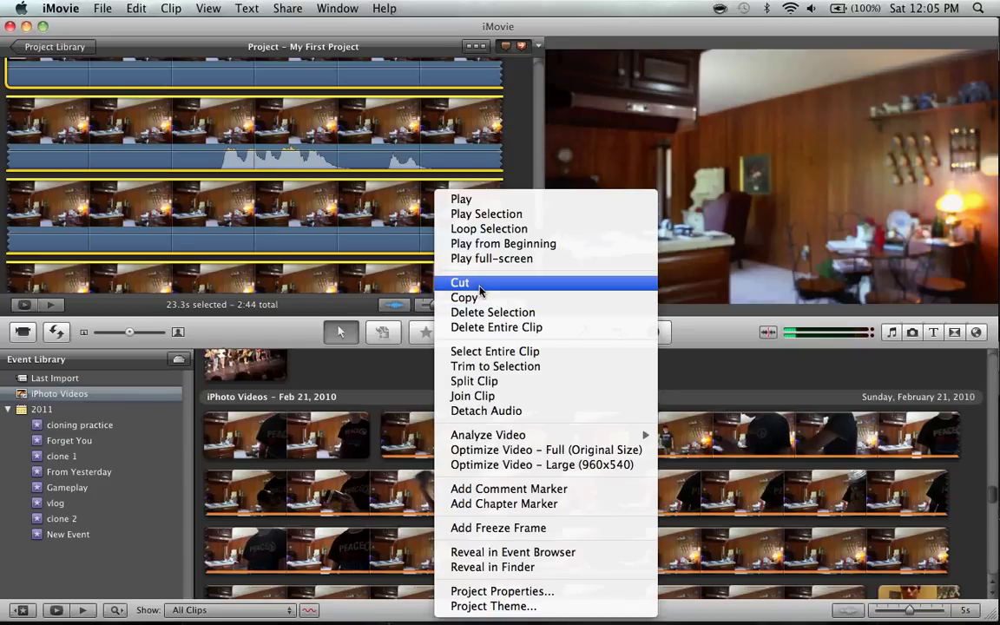
{"action": "left_click", "coordinate": [476, 289]}
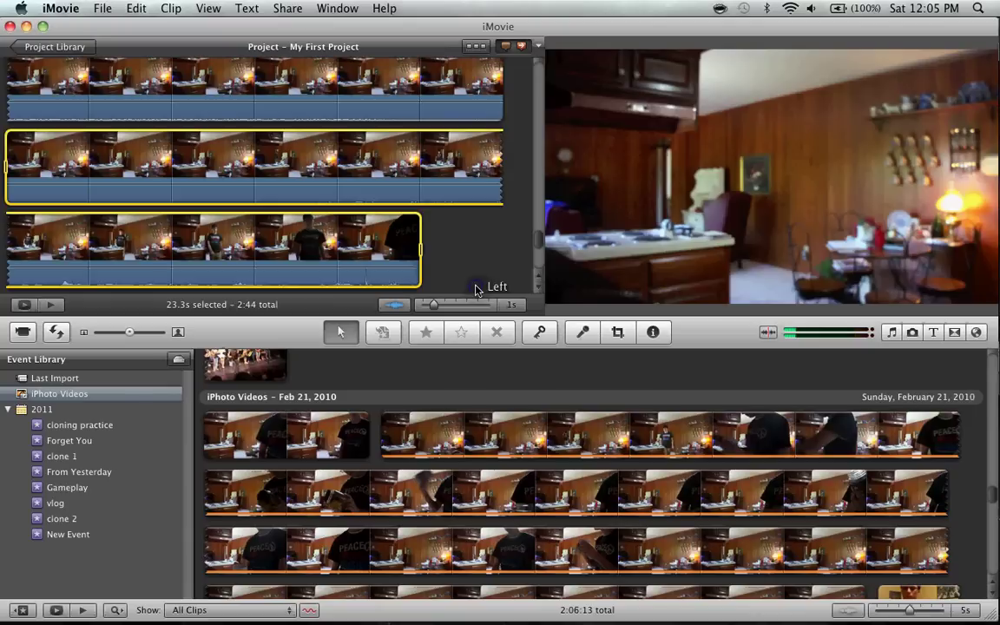
{"action": "right_click", "coordinate": [500, 380]}
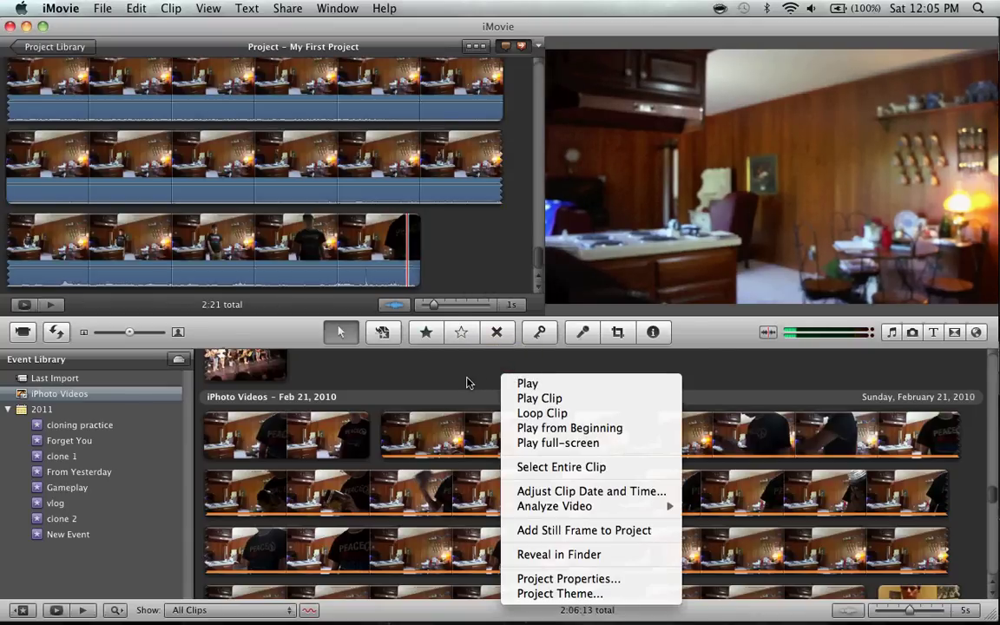
Paste the cut 23-second footage back into the project after the 36-second clip.
{"action": "left_click", "coordinate": [467, 382]}
{"action": "scroll", "coordinate": [392, 139], "scroll_direction": "up", "scroll_amount": 5}
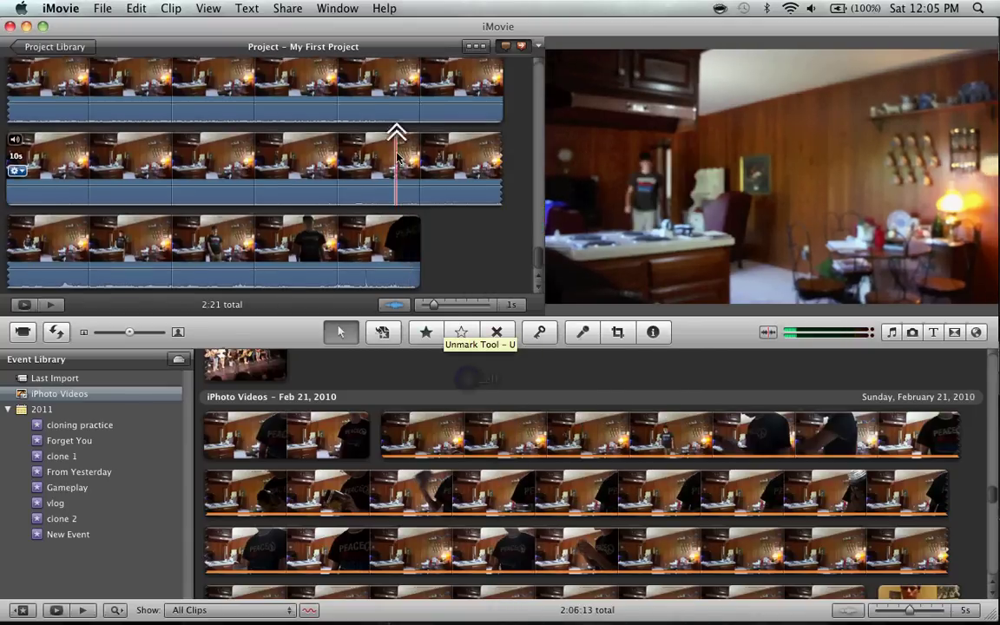
{"action": "scroll", "coordinate": [397, 158], "scroll_direction": "up", "scroll_amount": 3}
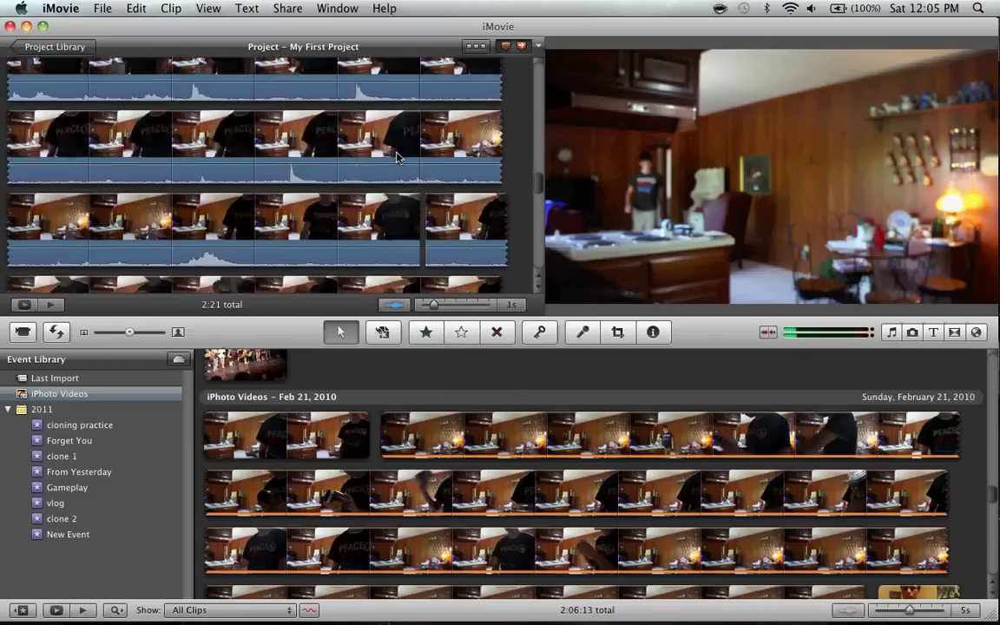
{"action": "left_click", "coordinate": [437, 139]}
{"action": "right_click", "coordinate": [467, 130]}
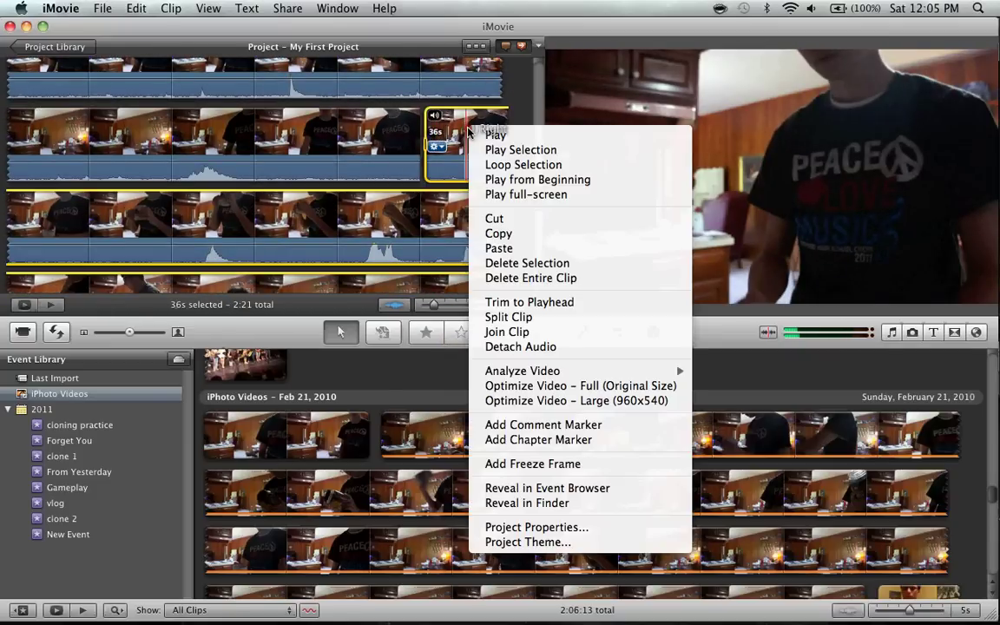
{"action": "left_click", "coordinate": [500, 249]}
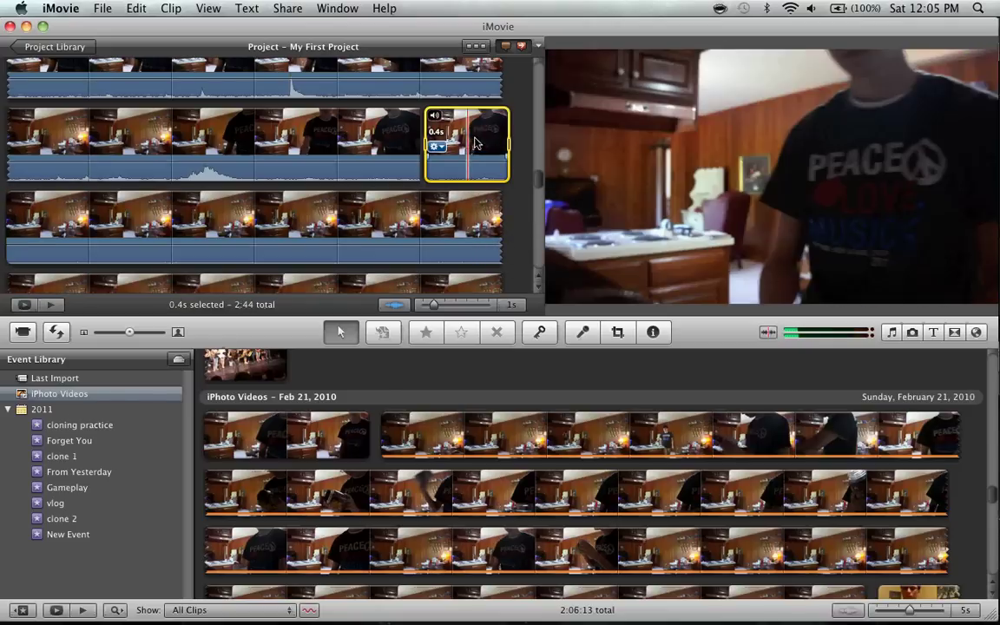
Move the 23-second kitchen clip up to the end of the second row.
{"action": "scroll", "coordinate": [508, 145], "scroll_direction": "down", "scroll_amount": 3}
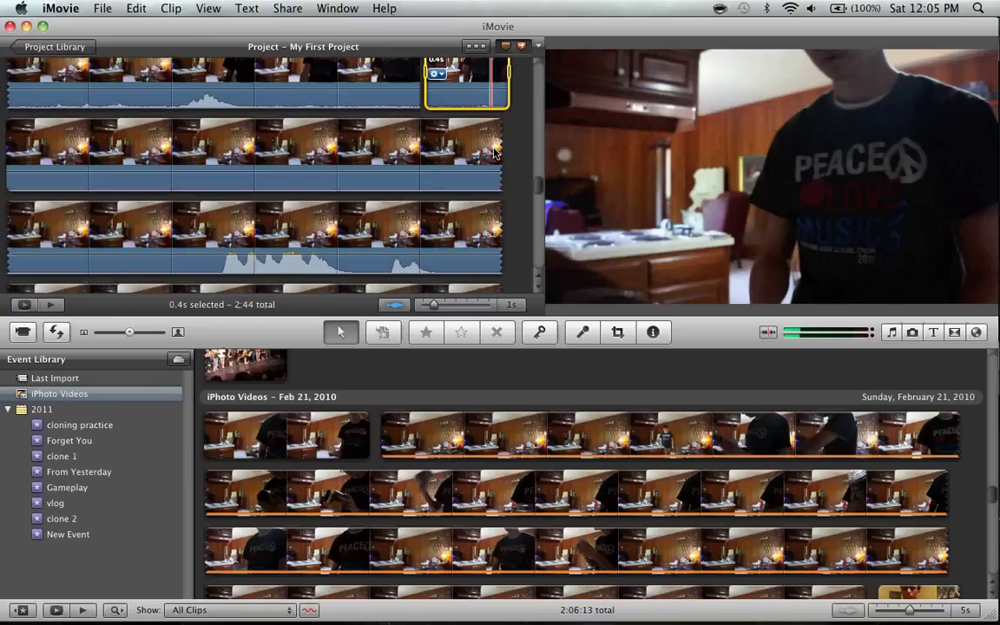
{"action": "left_click", "coordinate": [341, 150]}
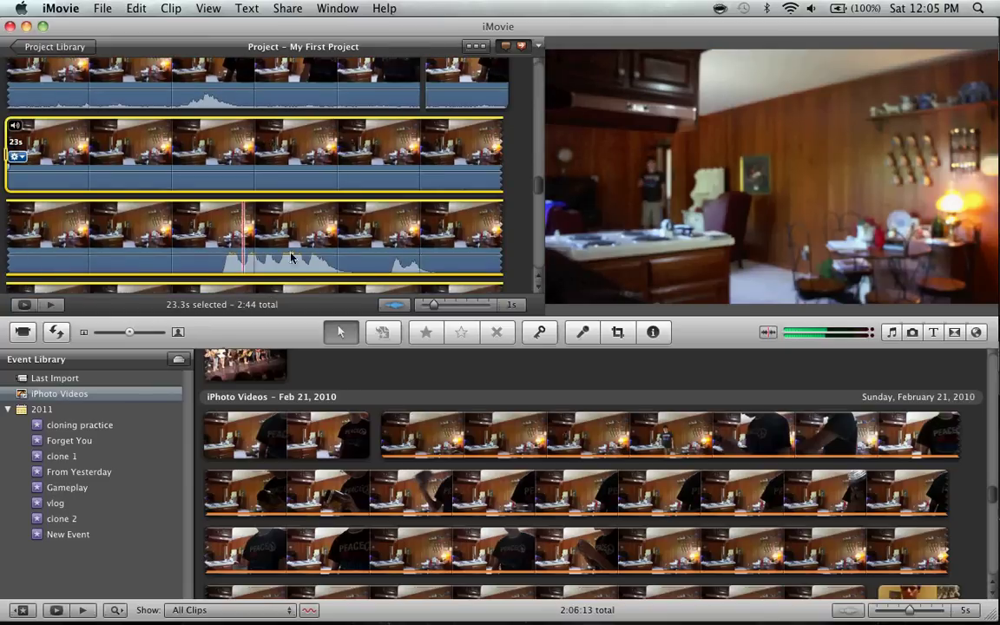
{"action": "scroll", "coordinate": [152, 189], "scroll_direction": "down", "scroll_amount": 2}
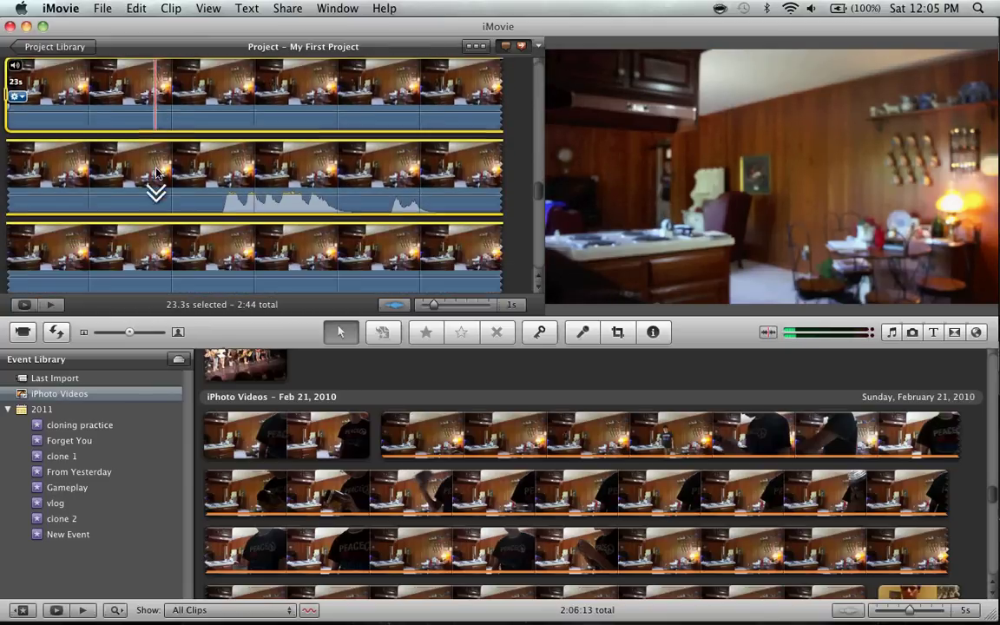
{"action": "scroll", "coordinate": [152, 189], "scroll_direction": "up", "scroll_amount": 4}
{"action": "left_click", "coordinate": [469, 196]}
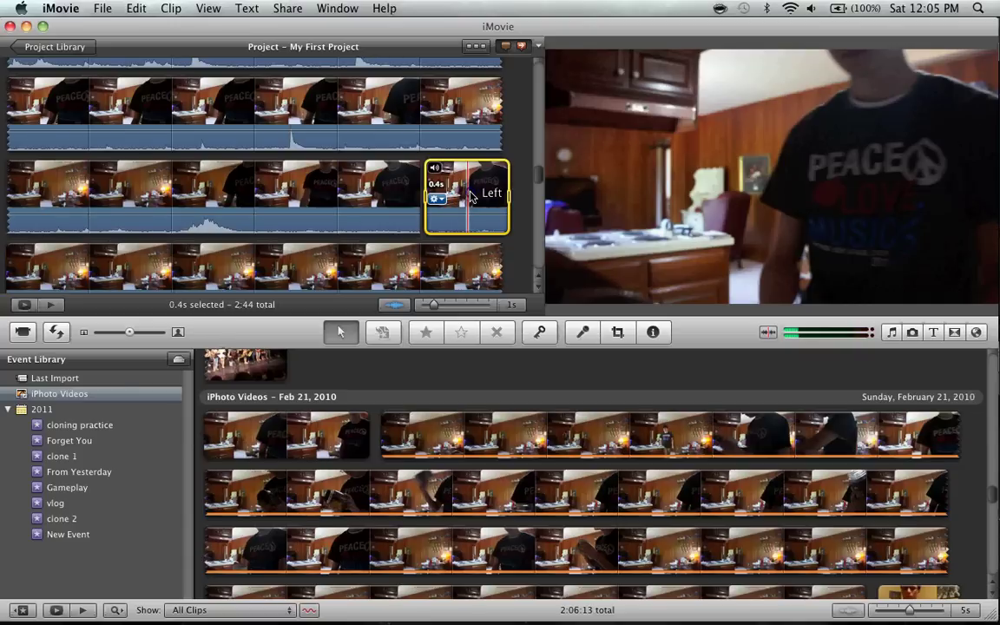
{"action": "left_click", "coordinate": [53, 263]}
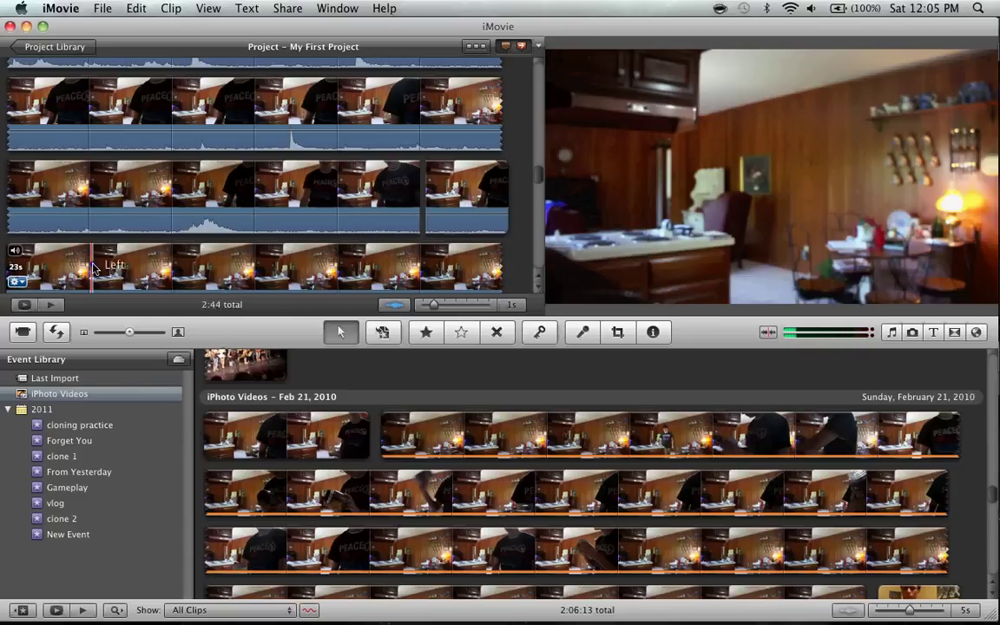
{"action": "left_click_drag", "start_coordinate": [53, 264], "coordinate": [128, 87]}
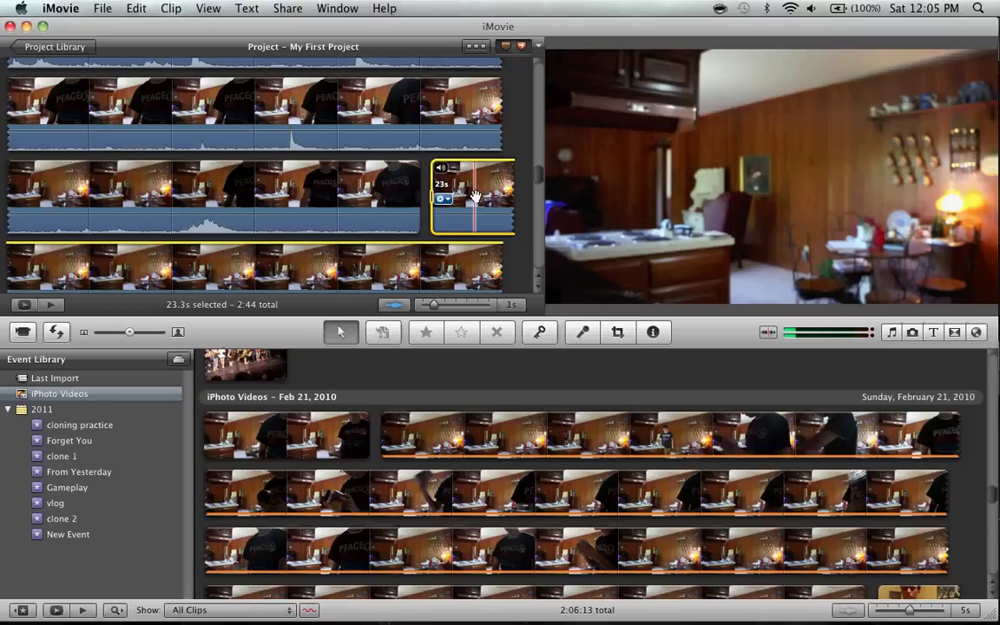
{"action": "left_click_drag", "start_coordinate": [475, 197], "coordinate": [390, 513]}
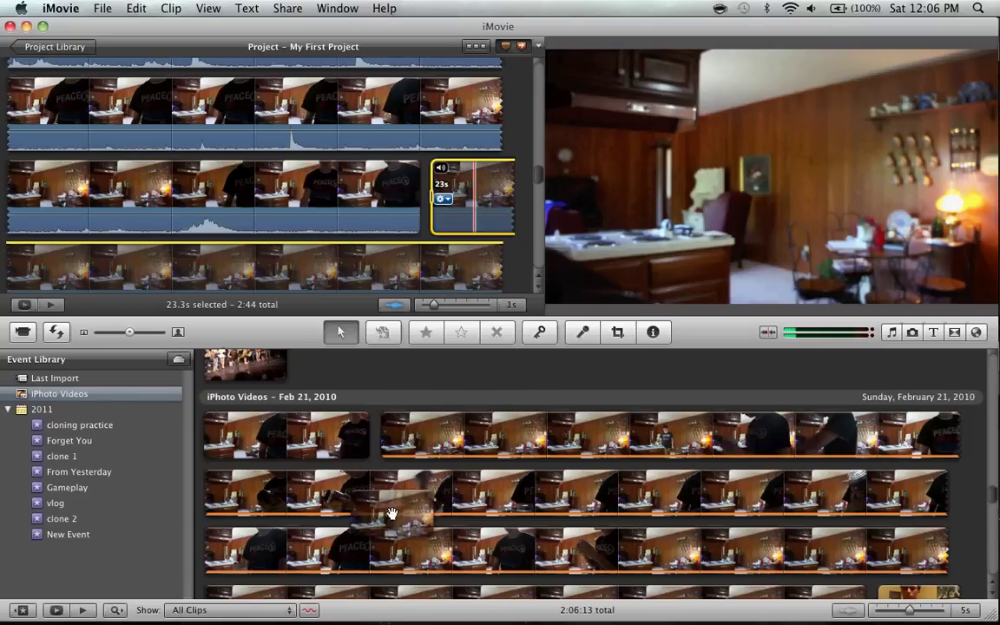
{"action": "scroll", "coordinate": [392, 516], "scroll_direction": "down", "scroll_amount": 5}
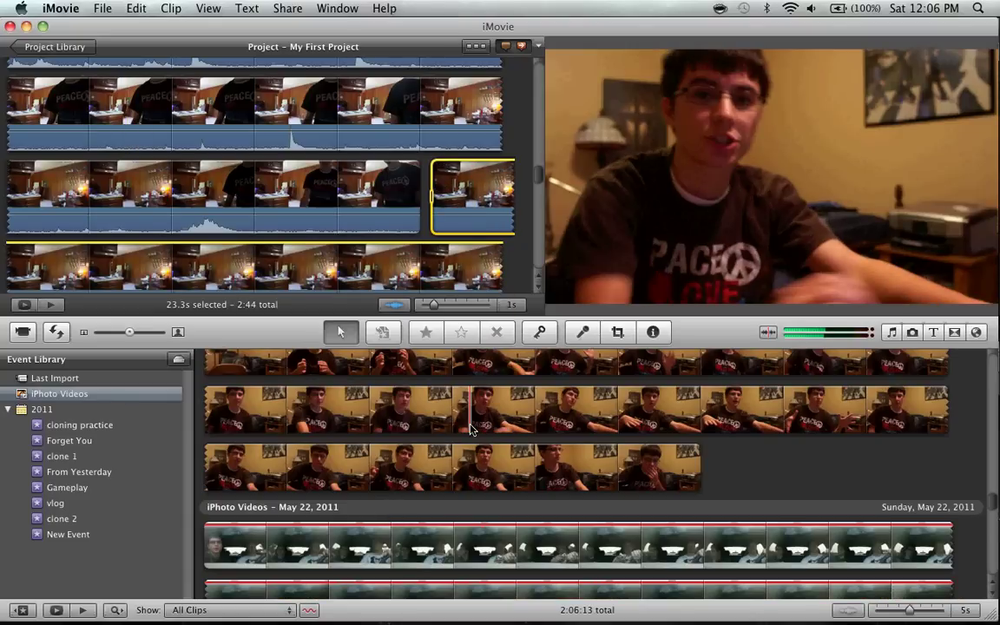
{"action": "scroll", "coordinate": [744, 395], "scroll_direction": "up", "scroll_amount": 4}
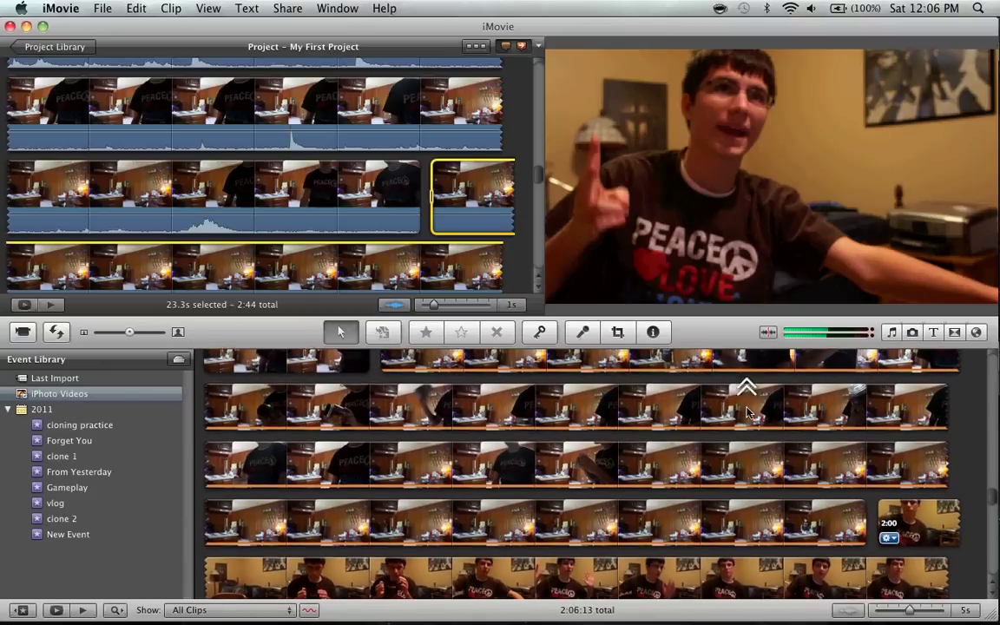
{"action": "scroll", "coordinate": [555, 402], "scroll_direction": "up", "scroll_amount": 2}
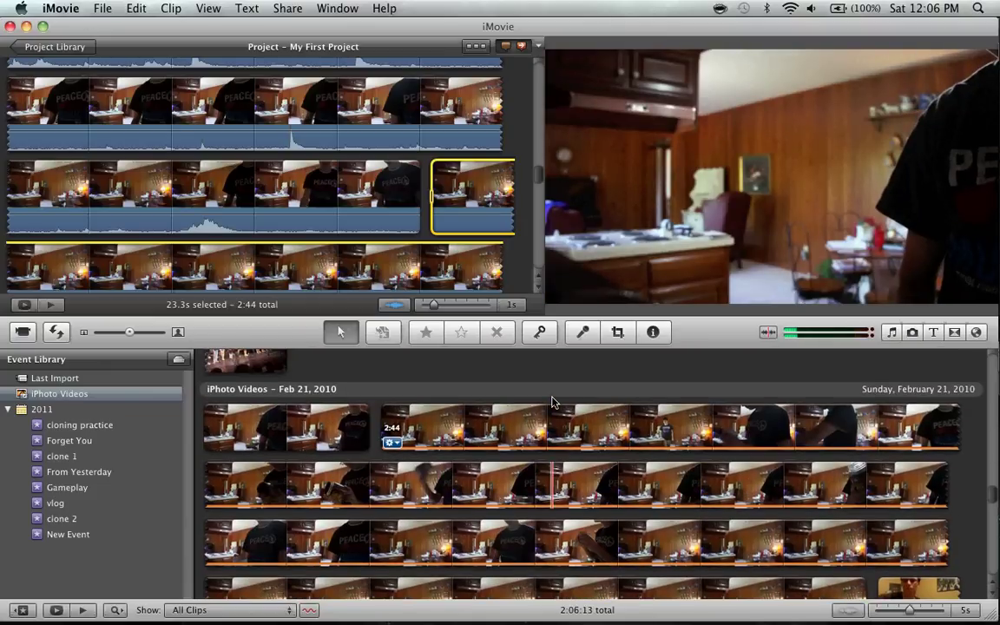
{"action": "scroll", "coordinate": [506, 460], "scroll_direction": "down", "scroll_amount": 3}
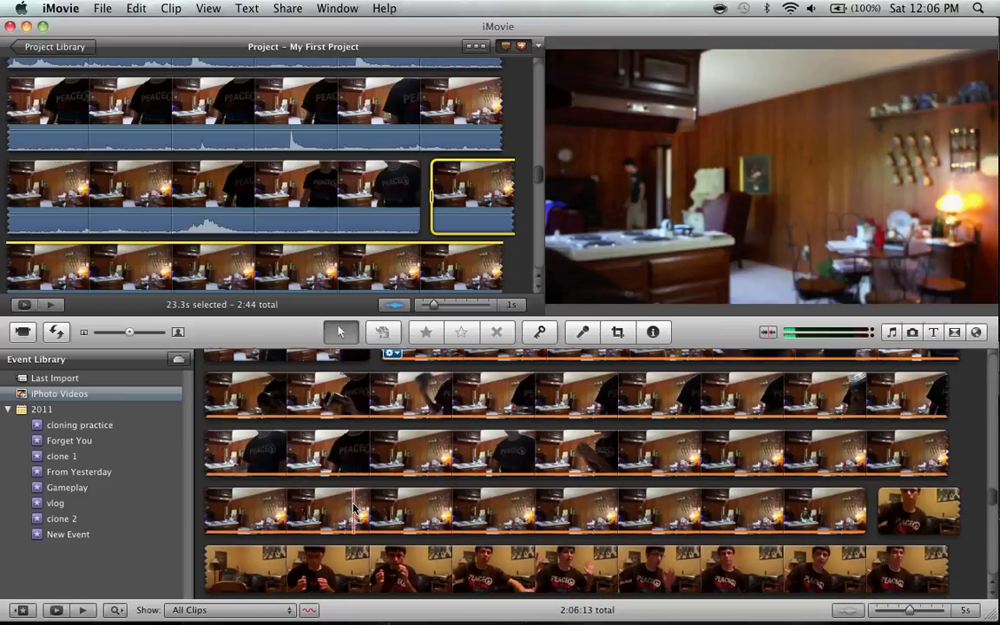
Delete the 23-second clip and drop a 32.9-second kitchen range onto the 0.4-second clip.
{"action": "mouse_move", "coordinate": [460, 205]}
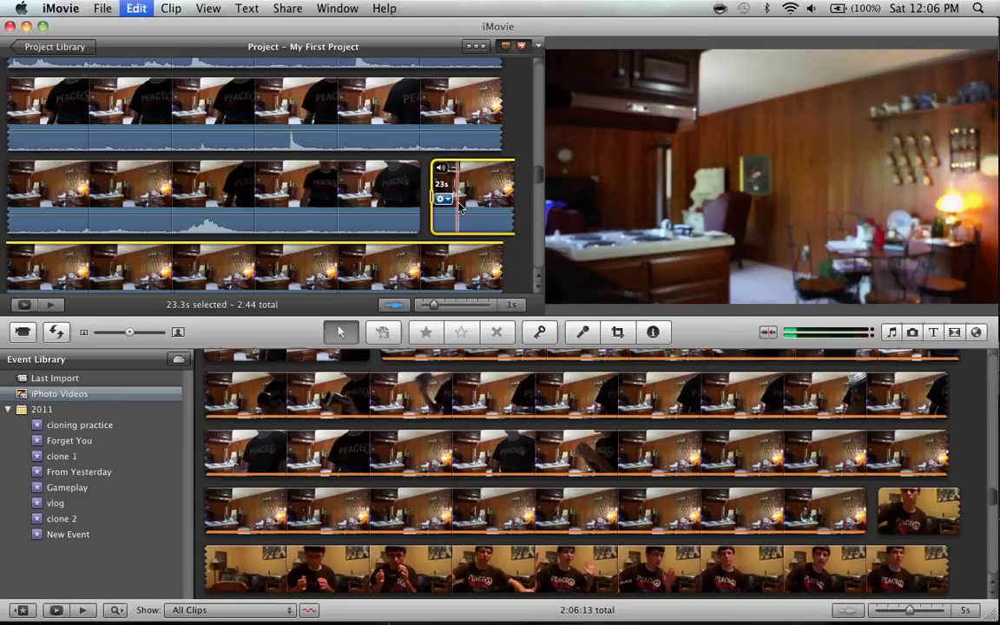
{"action": "key", "text": "Delete"}
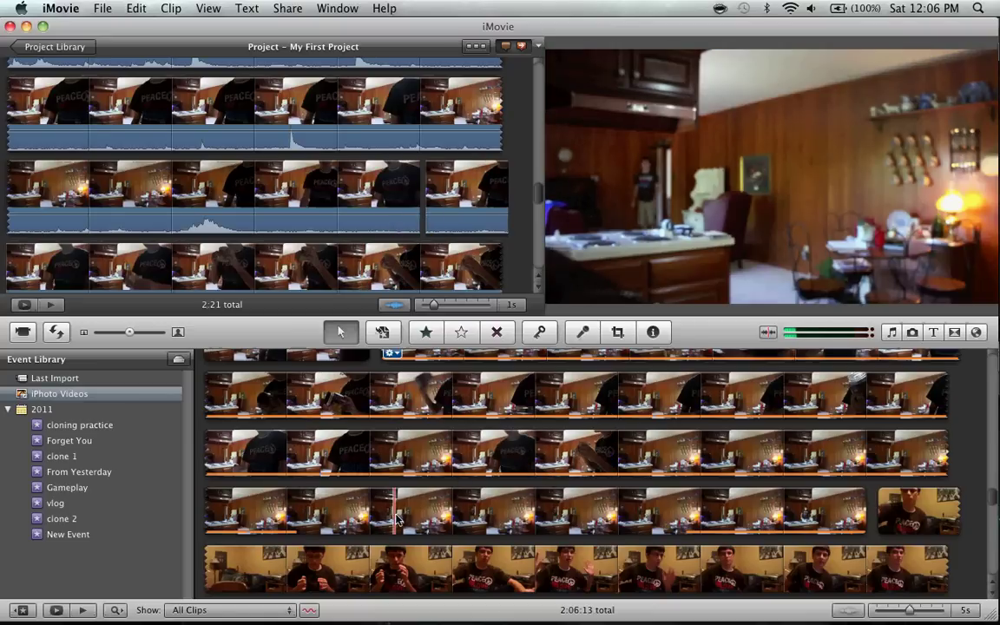
{"action": "left_click", "coordinate": [300, 519]}
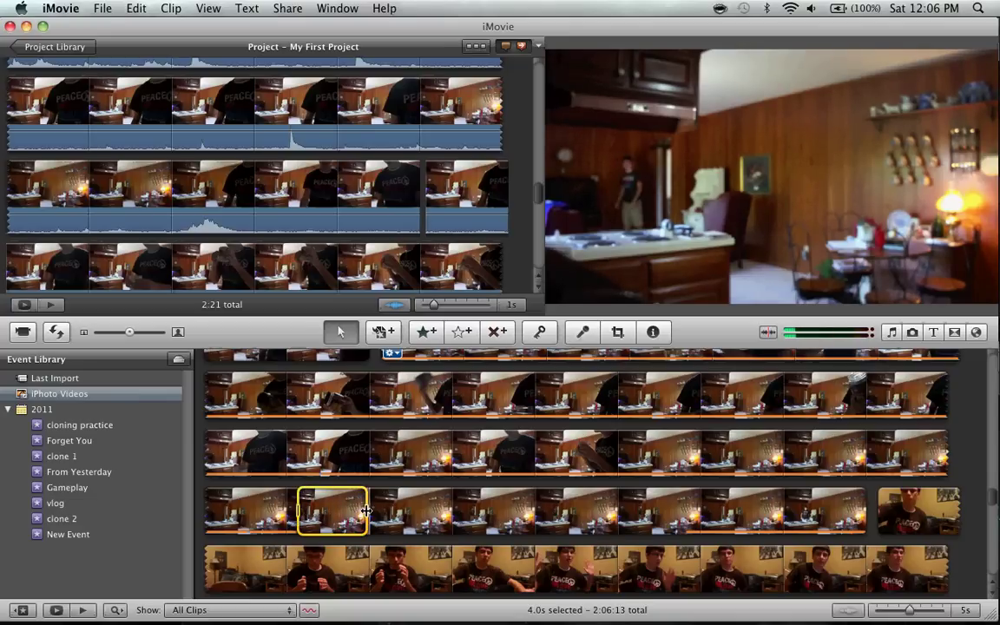
{"action": "left_click_drag", "start_coordinate": [367, 512], "coordinate": [874, 512]}
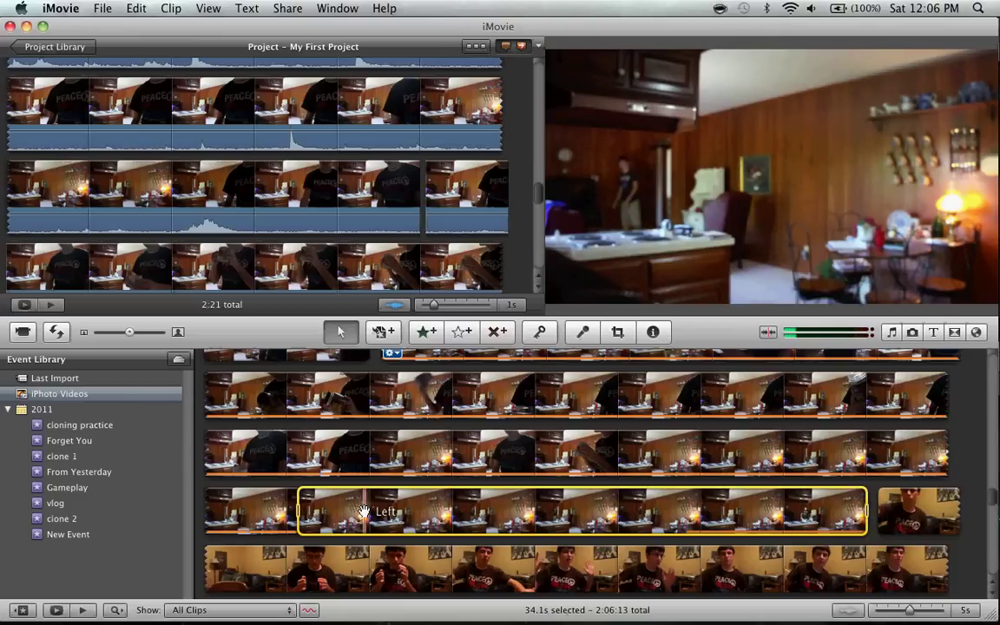
{"action": "left_click_drag", "start_coordinate": [369, 511], "coordinate": [434, 195]}
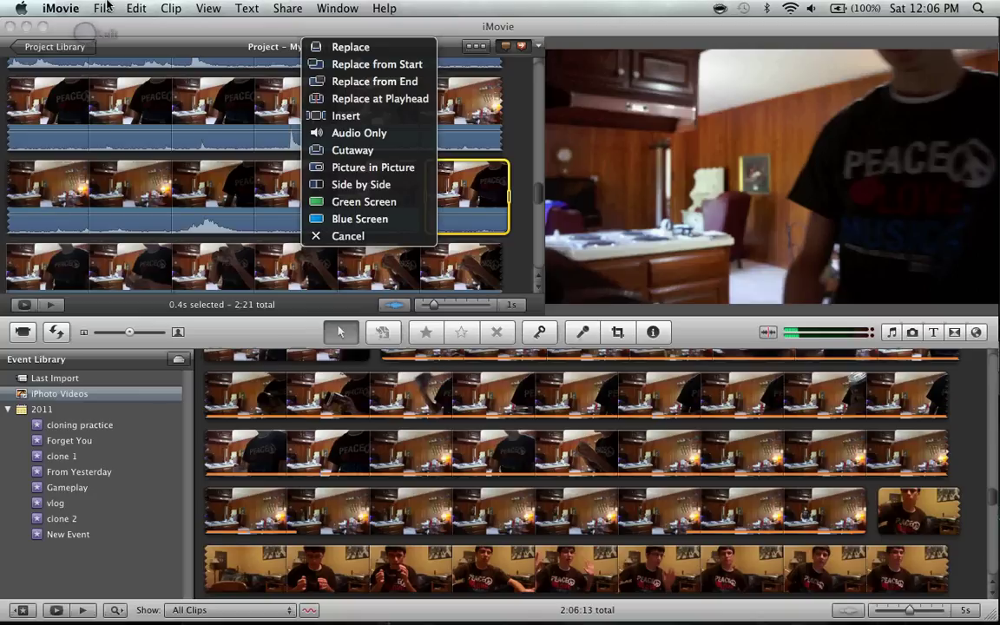
{"action": "left_click", "coordinate": [106, 7]}
Cancel the pending drop and verify Show Advanced Tools is ticked in iMovie Preferences.
{"action": "mouse_move", "coordinate": [80, 12]}
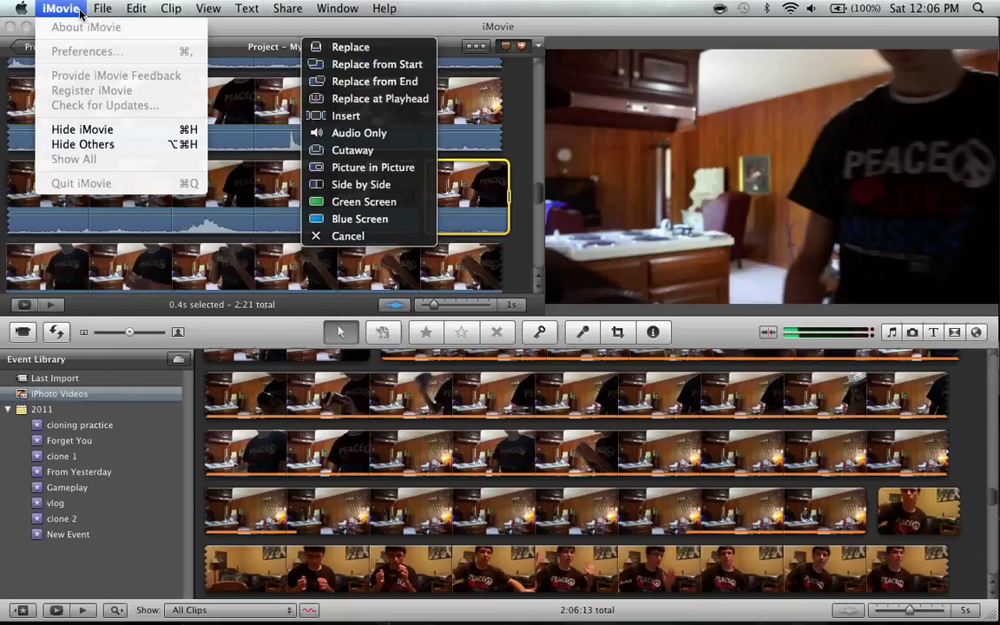
{"action": "left_click", "coordinate": [77, 12]}
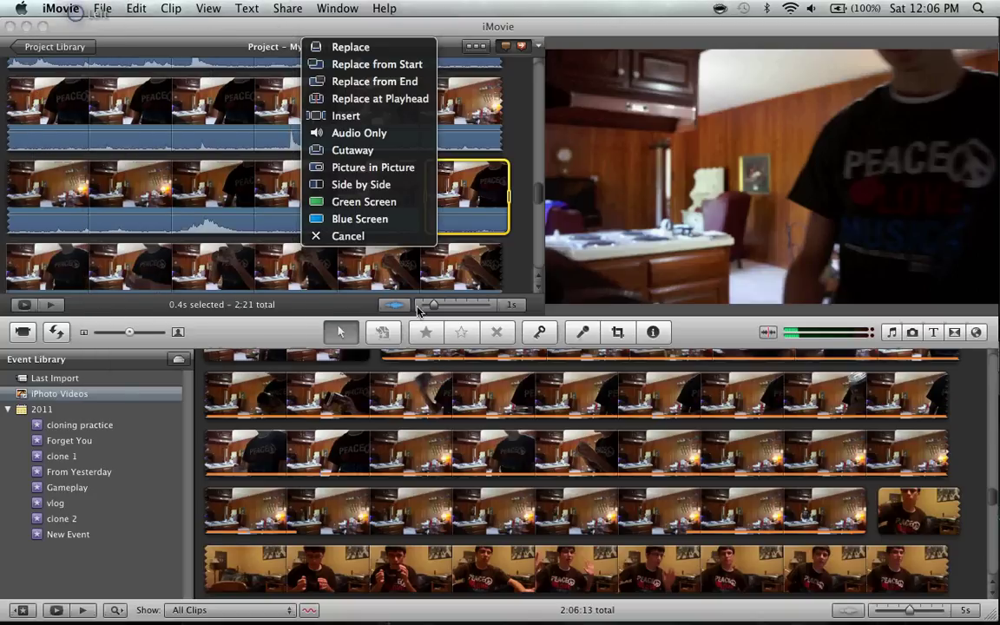
{"action": "left_click", "coordinate": [377, 238]}
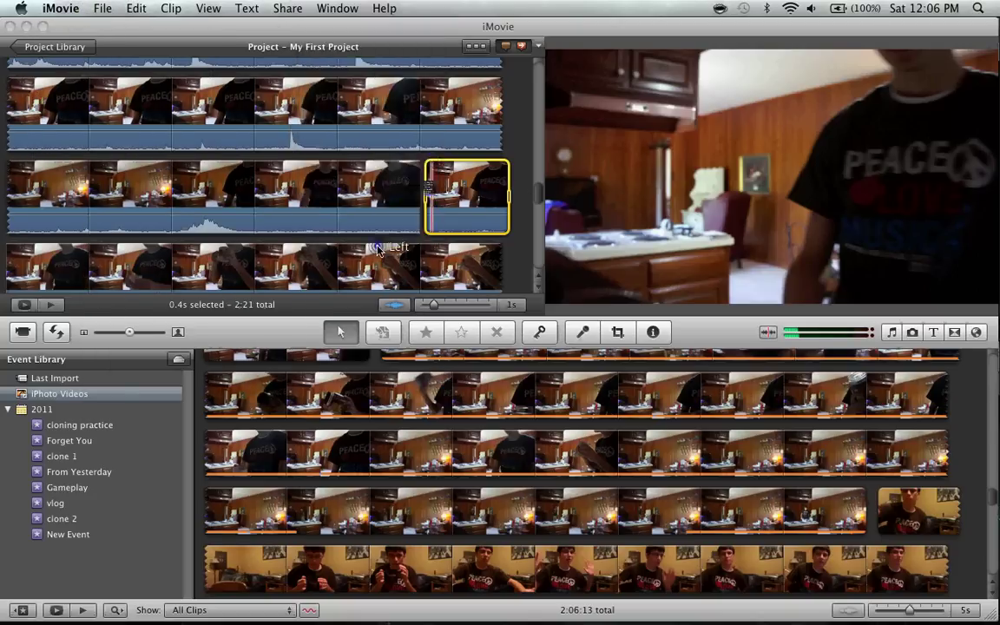
{"action": "left_click", "coordinate": [76, 10]}
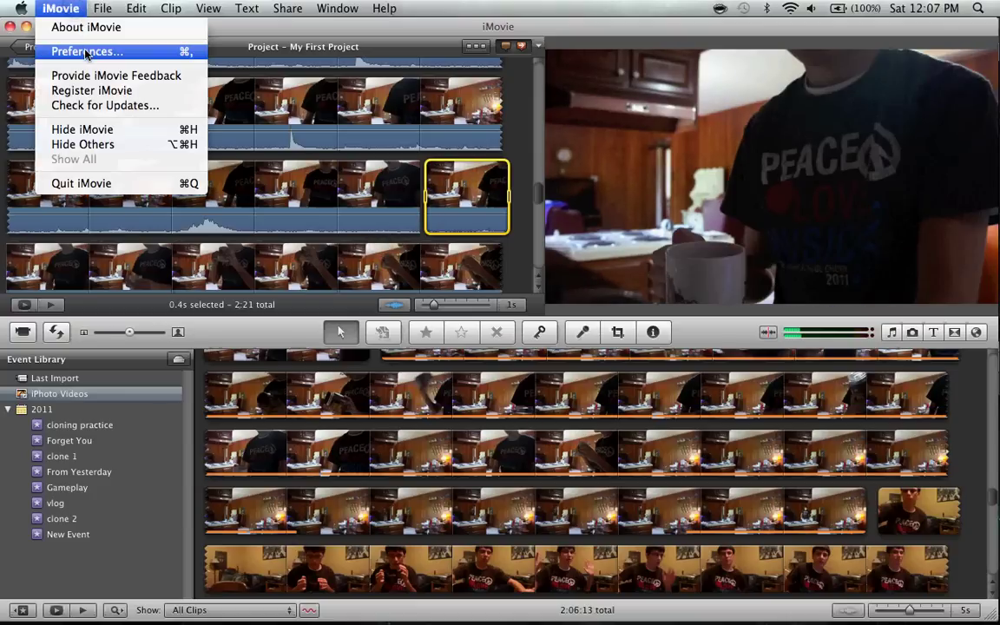
{"action": "key", "text": "Escape"}
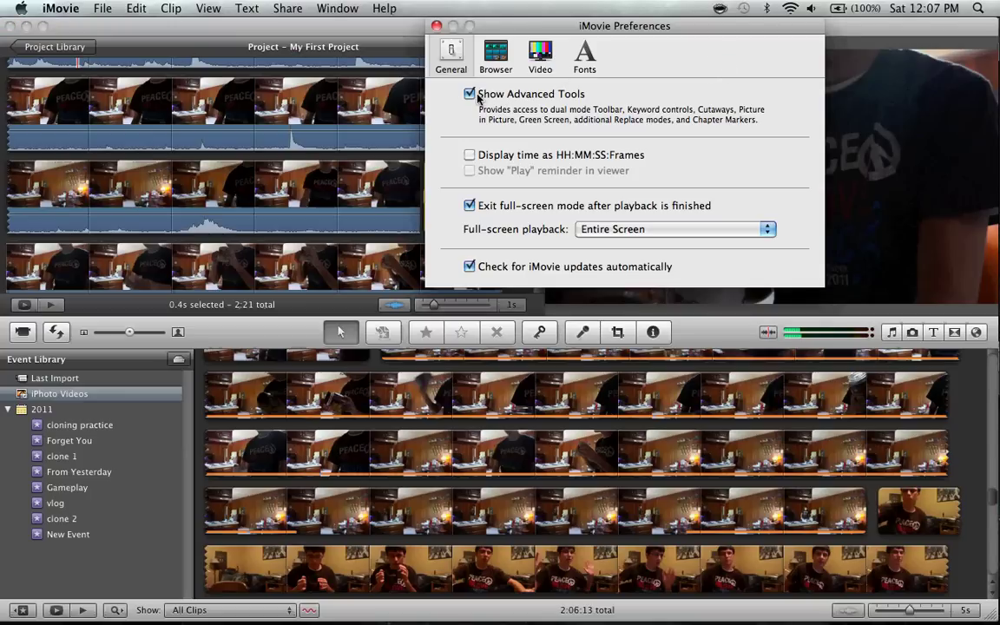
{"action": "left_click", "coordinate": [436, 27]}
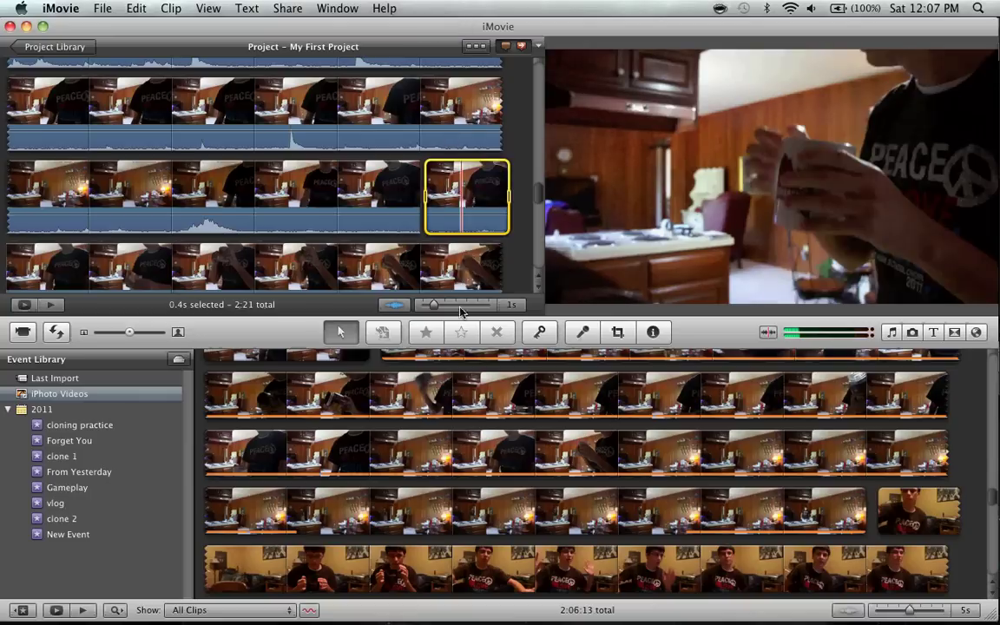
Drop a 28.6-second kitchen range onto the last project clip as a Green Screen overlay.
{"action": "left_click", "coordinate": [301, 523]}
{"action": "left_click", "coordinate": [301, 523]}
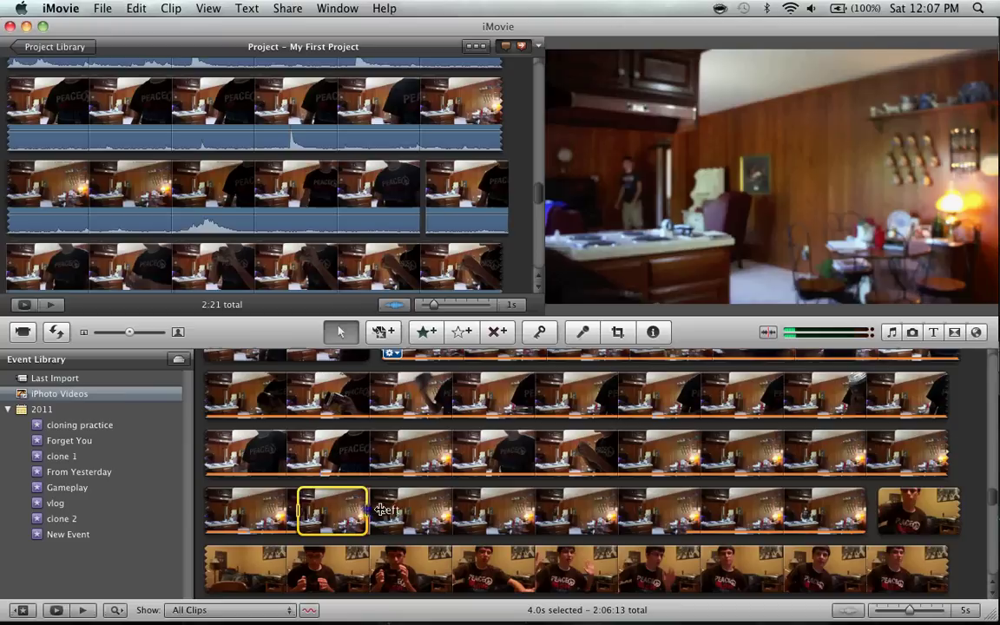
{"action": "left_click_drag", "start_coordinate": [372, 509], "coordinate": [849, 501]}
{"action": "left_click_drag", "start_coordinate": [466, 515], "coordinate": [440, 204]}
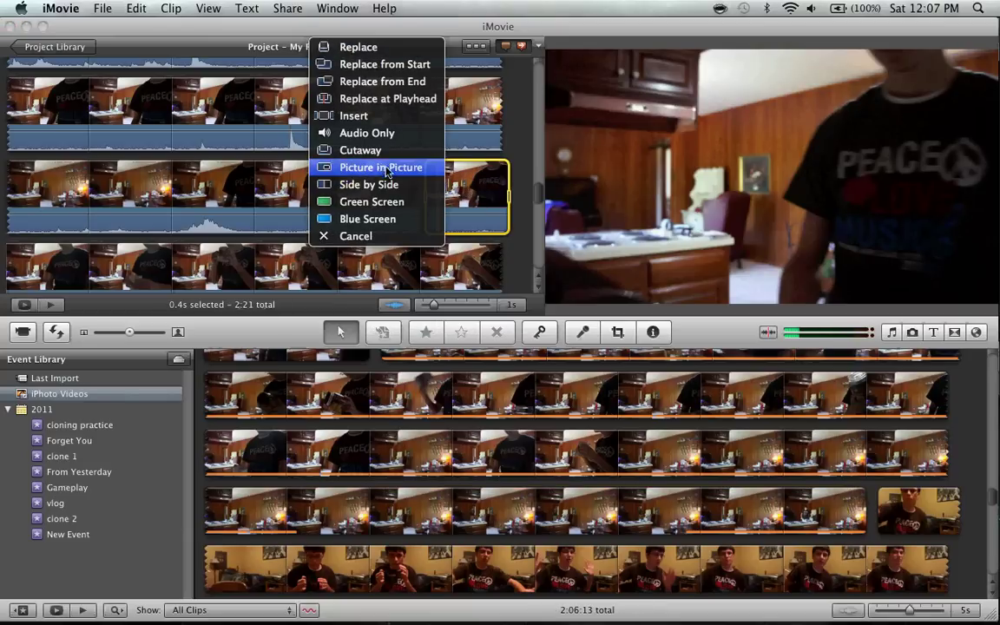
{"action": "left_click", "coordinate": [373, 207]}
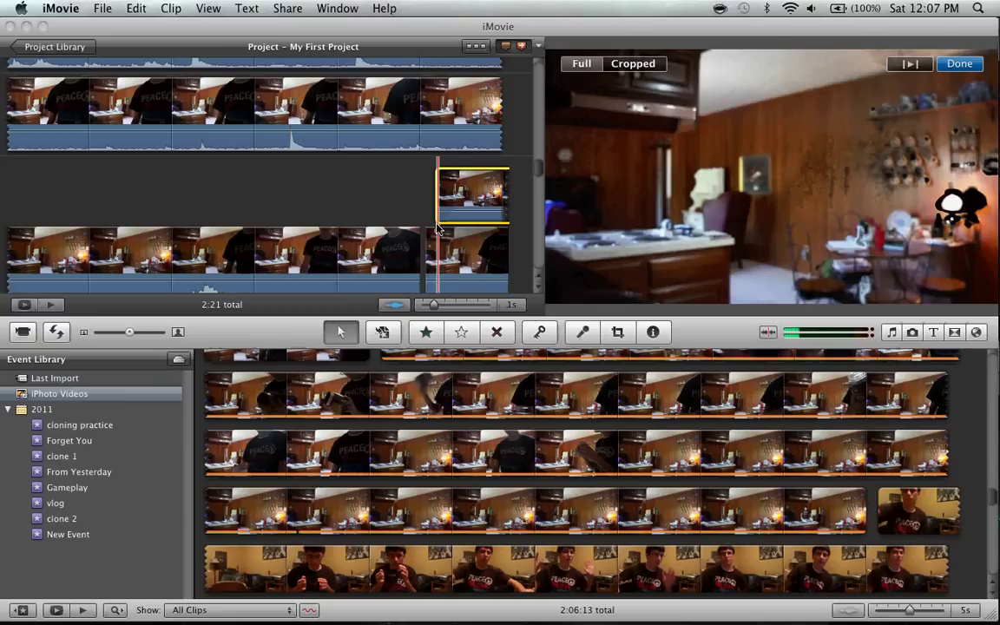
Play back the project to preview the green-screen kitchen overlay.
{"action": "left_click", "coordinate": [403, 232]}
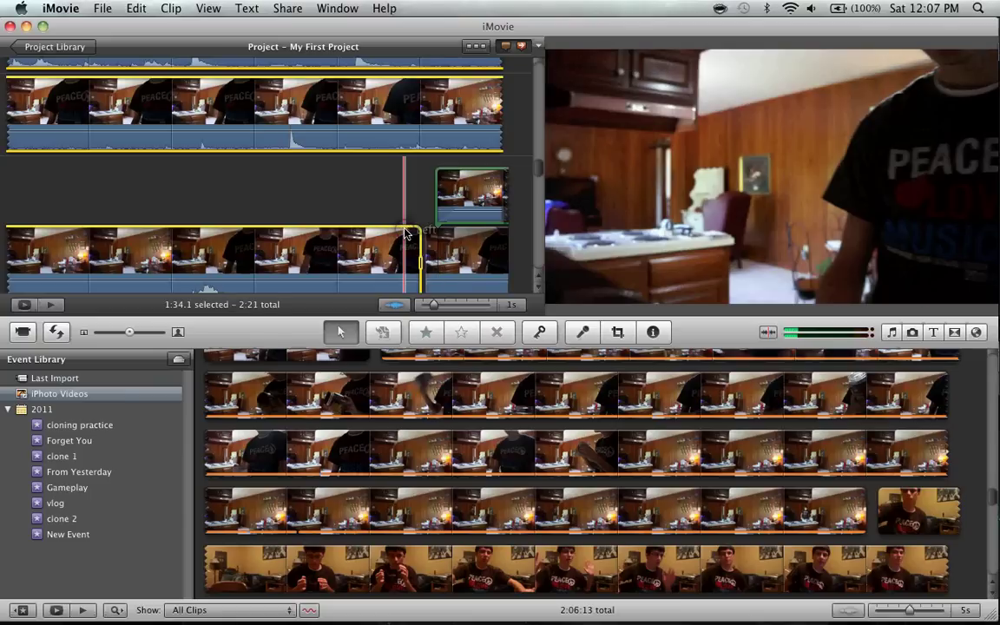
{"action": "key", "text": "space"}
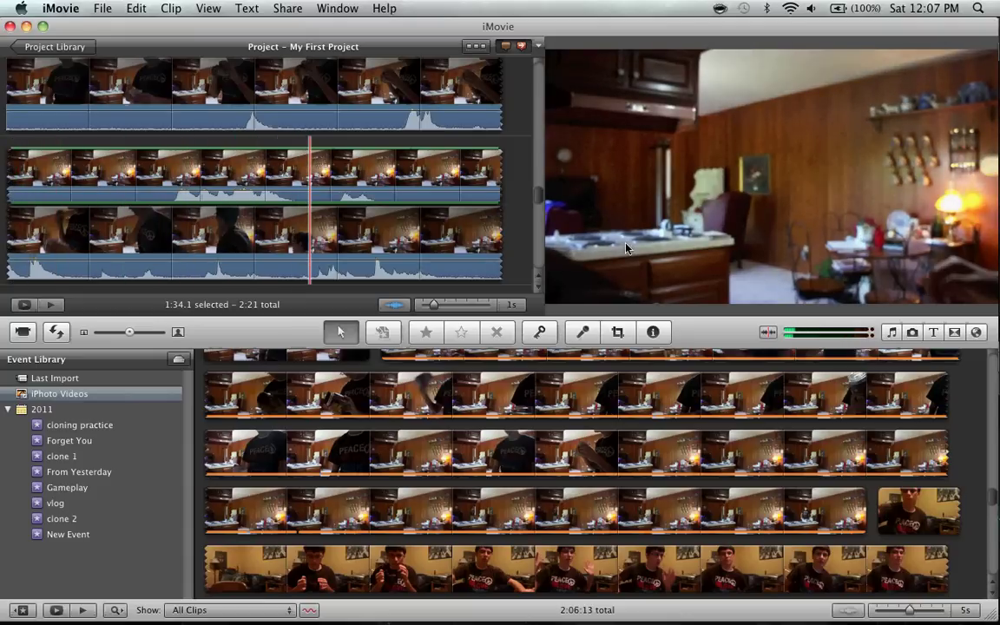
{"action": "scroll", "coordinate": [382, 193], "scroll_direction": "up", "scroll_amount": 3}
{"action": "scroll", "coordinate": [379, 193], "scroll_direction": "up", "scroll_amount": 2}
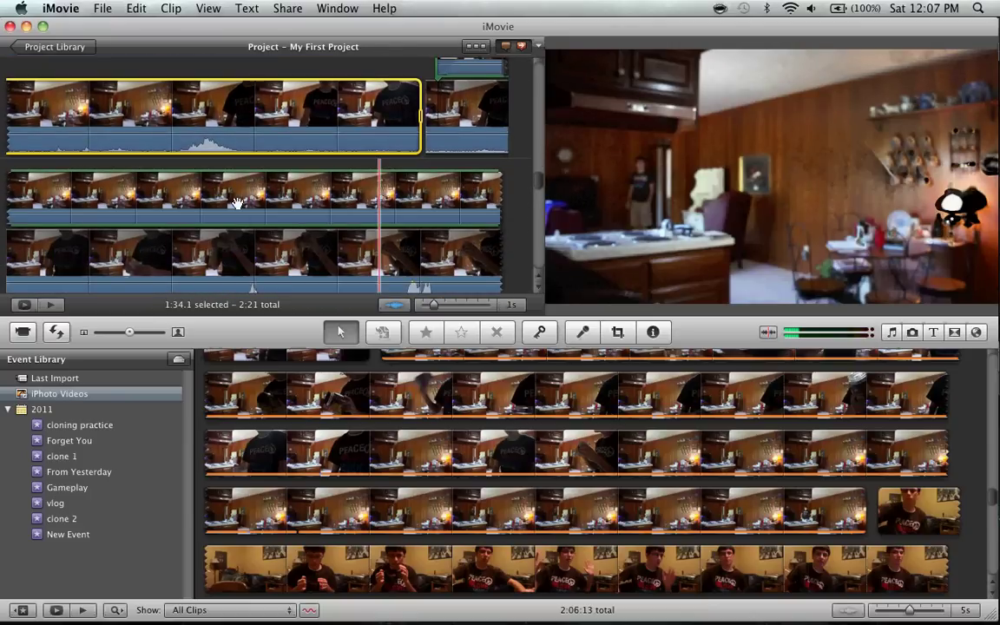
{"action": "scroll", "coordinate": [237, 206], "scroll_direction": "down", "scroll_amount": 3}
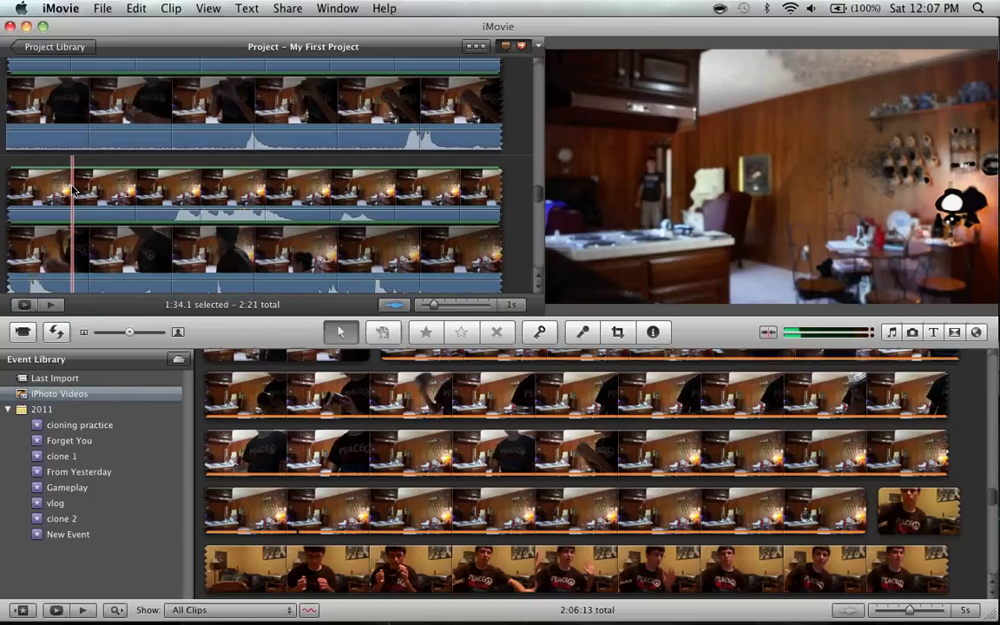
{"action": "key", "text": "c"}
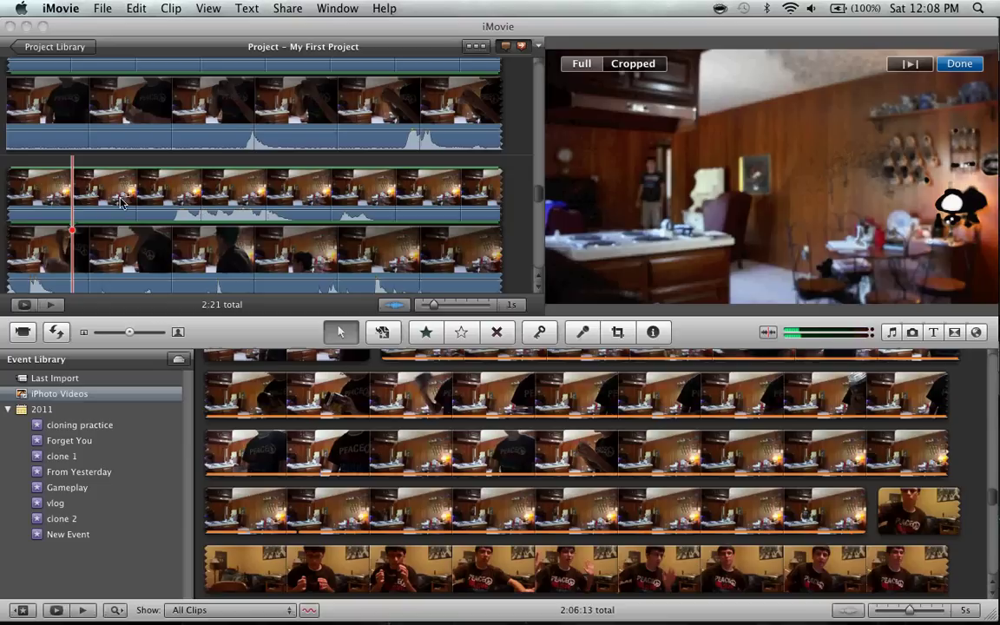
Move the overlay to a new position and split the kitchen clip at the playhead.
{"action": "left_click_drag", "start_coordinate": [54, 191], "coordinate": [72, 215]}
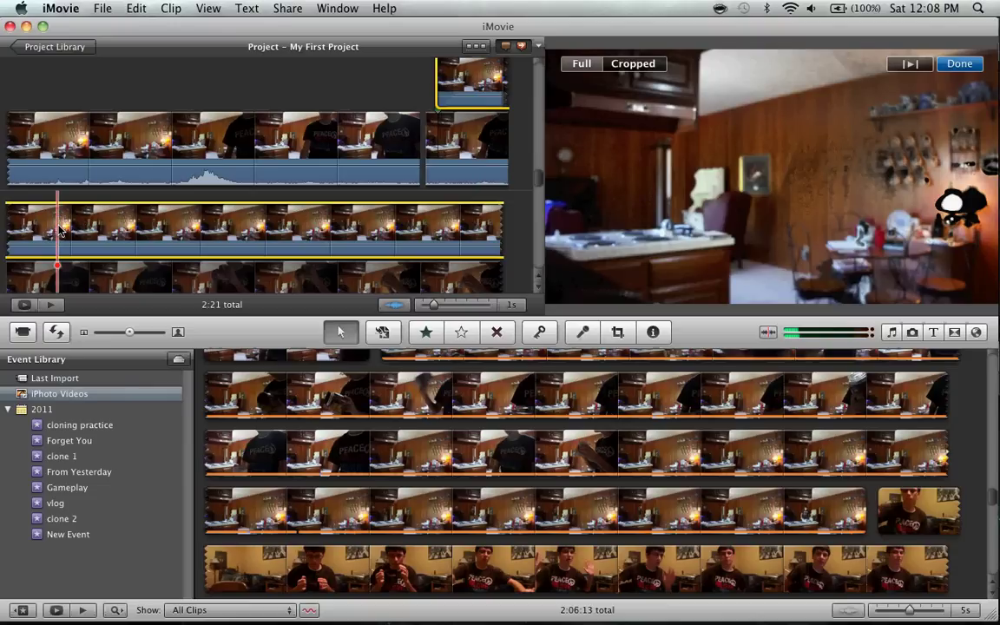
{"action": "left_click", "coordinate": [169, 212]}
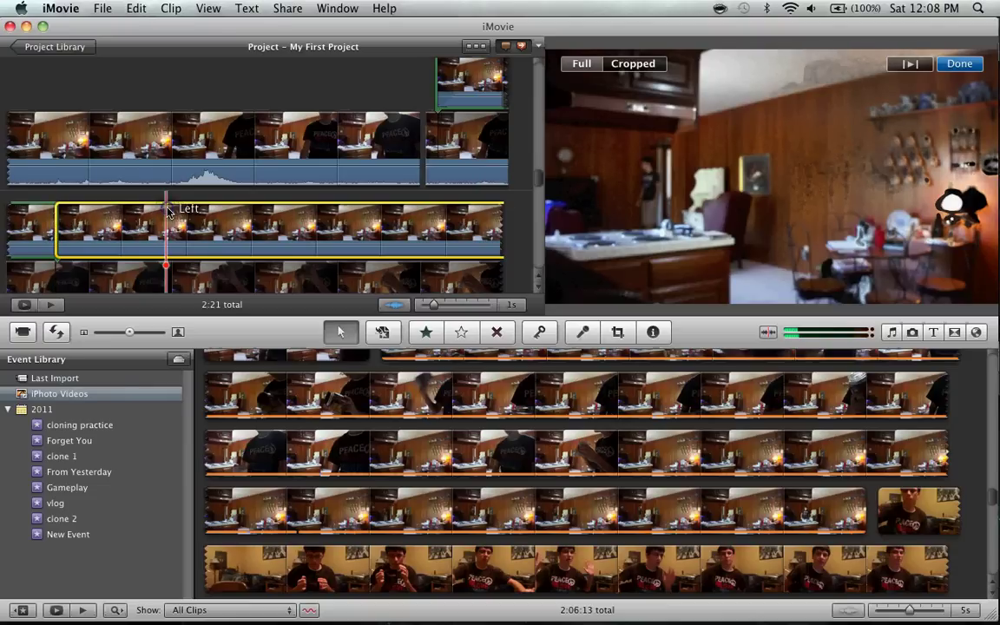
{"action": "key", "text": "super+shift+s"}
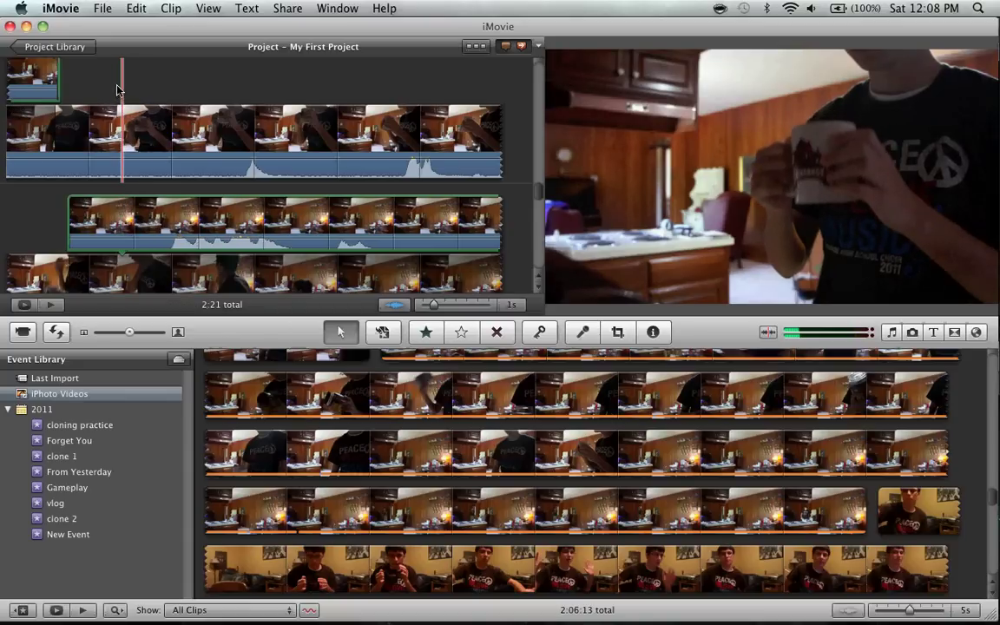
Slide the 26-second overlay left to start near the beginning of its underlying clip.
{"action": "left_click_drag", "start_coordinate": [3, 203], "coordinate": [3, 185]}
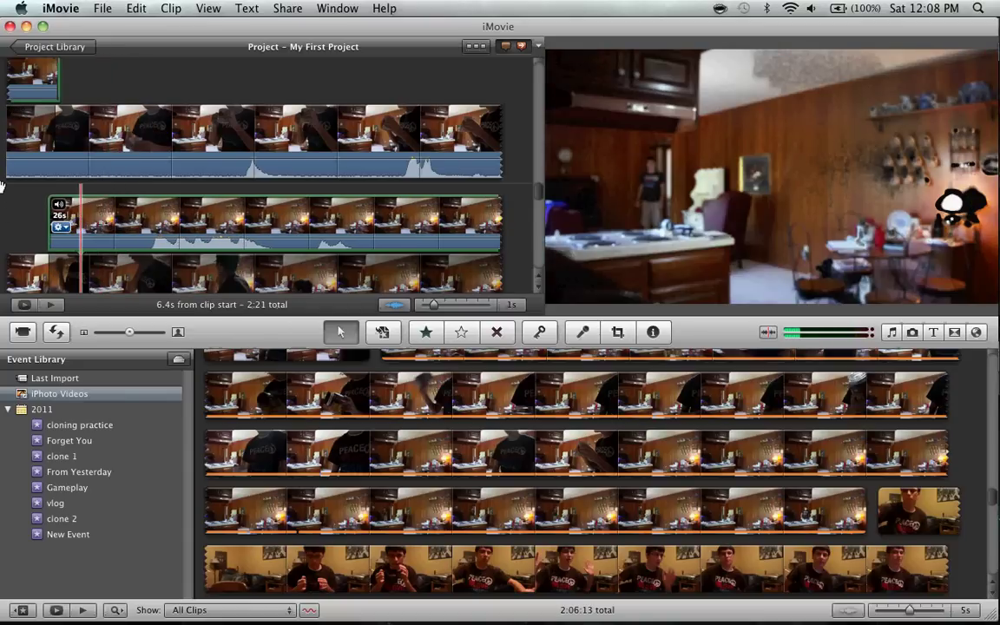
{"action": "left_click_drag", "start_coordinate": [175, 74], "coordinate": [78, 82]}
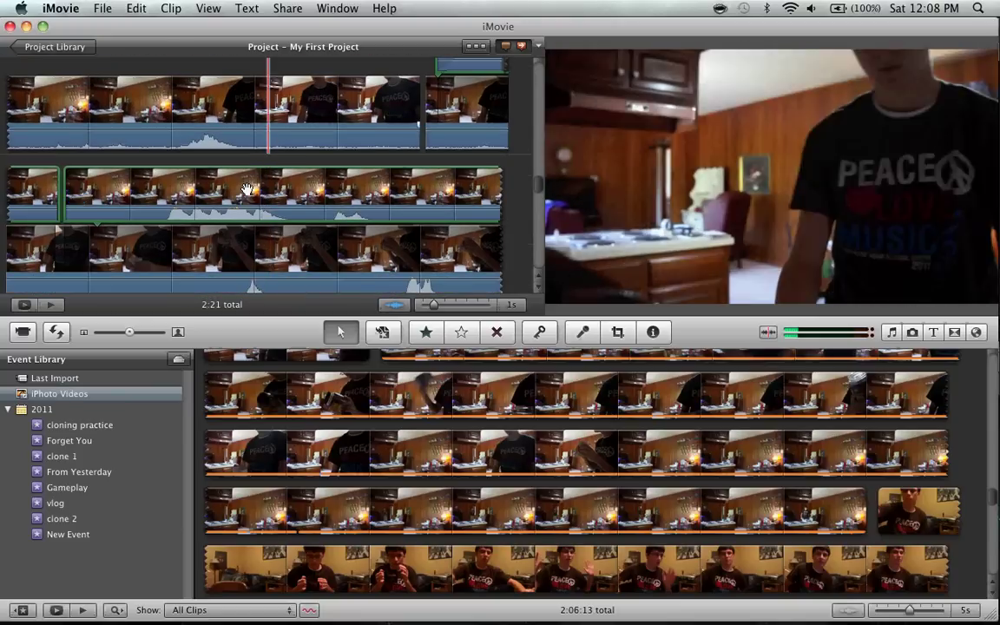
Crop the overlay from Full frame down to a straight vertical edge and apply it.
{"action": "key", "text": "c"}
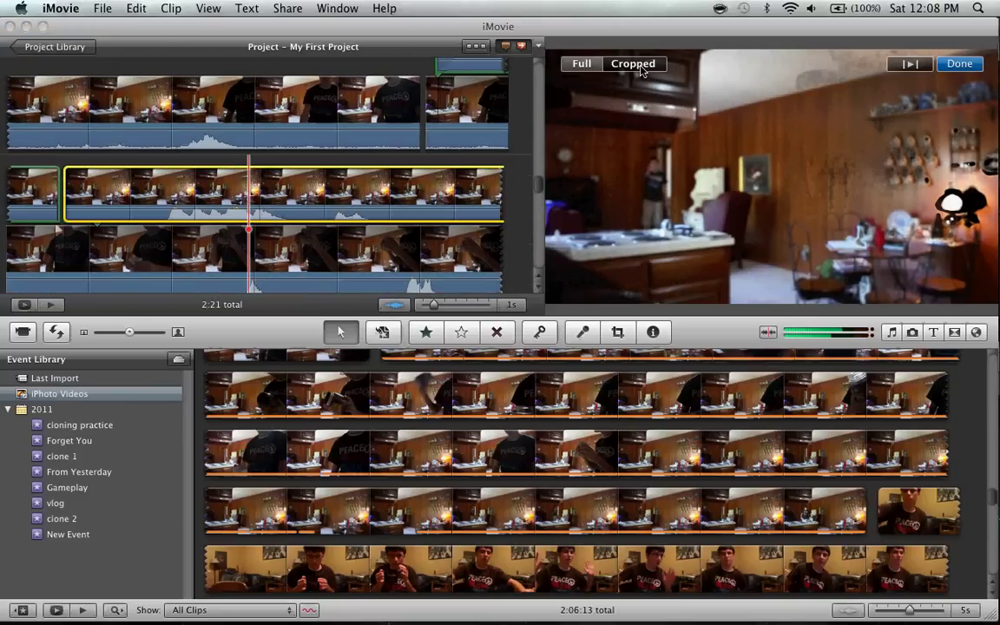
{"action": "left_click", "coordinate": [638, 66]}
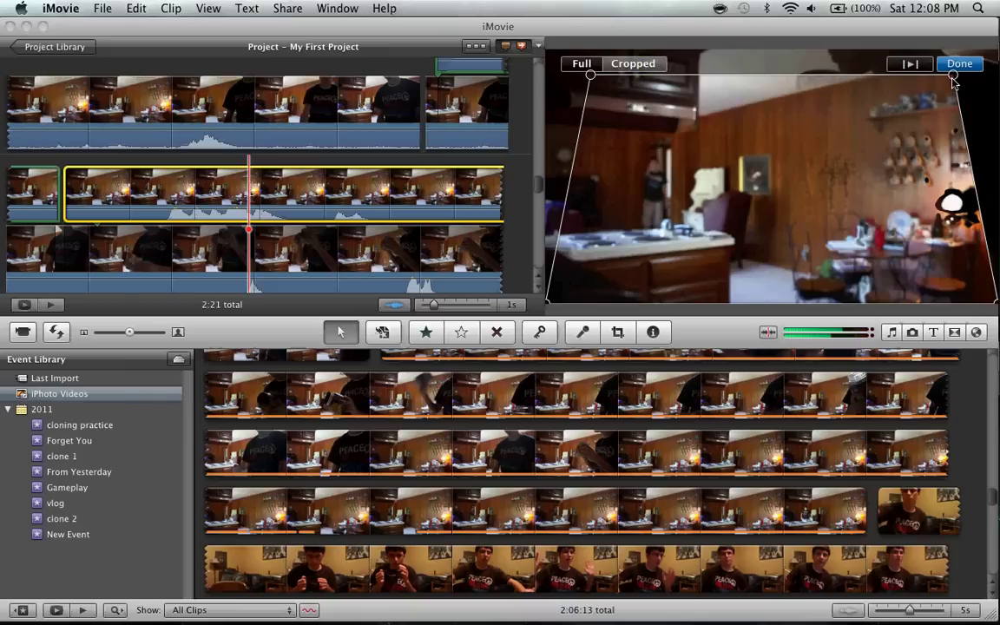
{"action": "left_click_drag", "start_coordinate": [953, 80], "coordinate": [744, 46]}
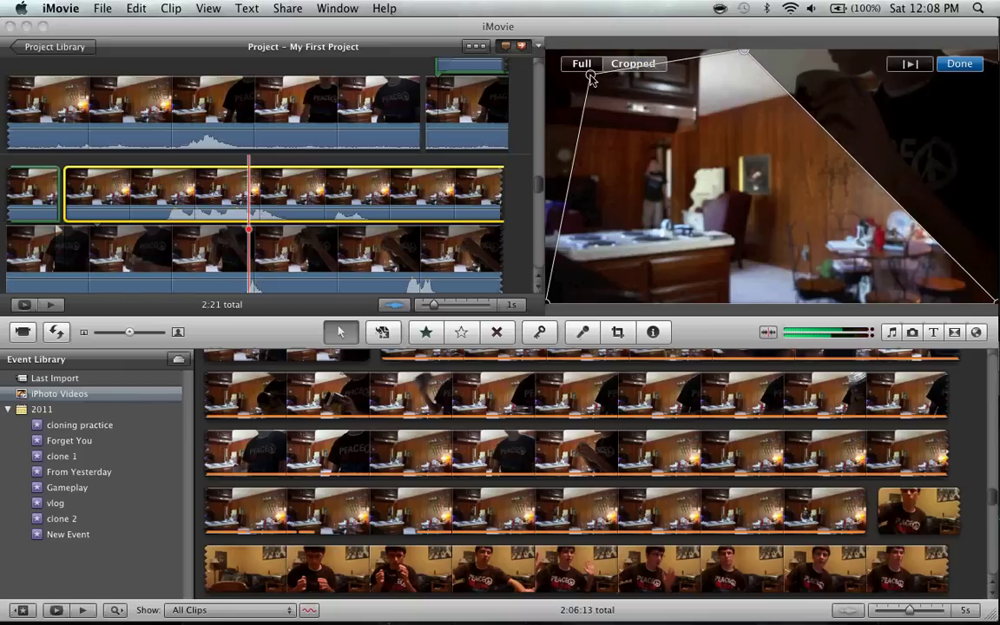
{"action": "left_click_drag", "start_coordinate": [590, 76], "coordinate": [539, 47]}
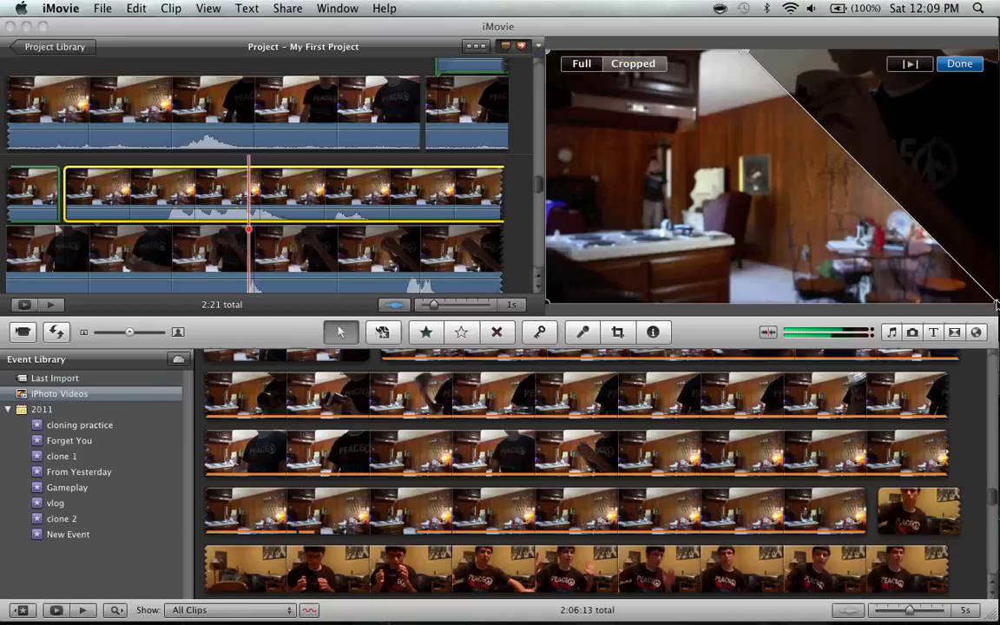
{"action": "left_click_drag", "start_coordinate": [997, 303], "coordinate": [791, 276]}
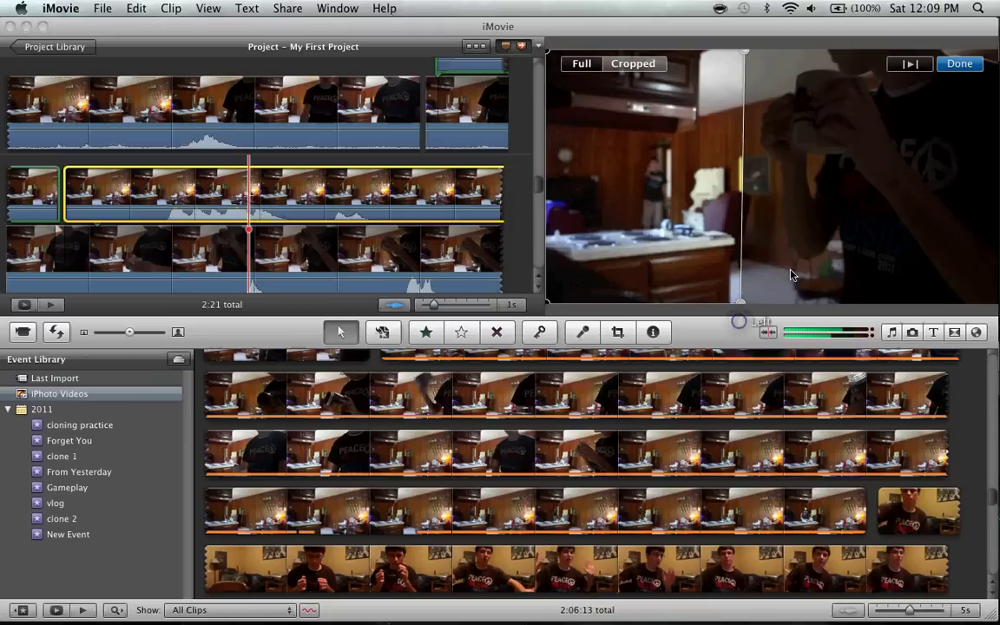
{"action": "left_click_drag", "start_coordinate": [746, 57], "coordinate": [669, 43]}
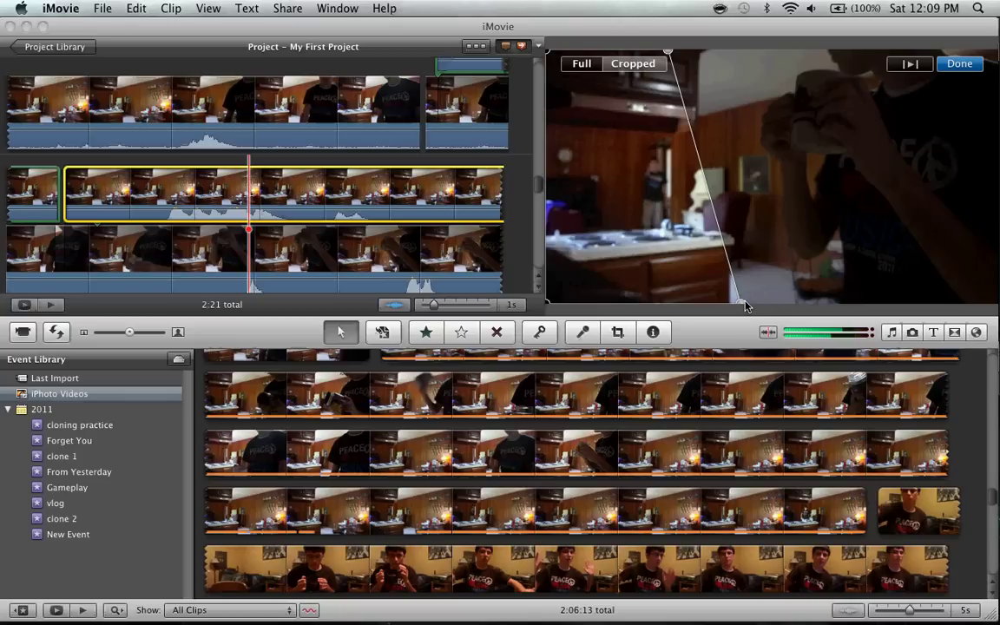
{"action": "left_click_drag", "start_coordinate": [745, 306], "coordinate": [682, 313]}
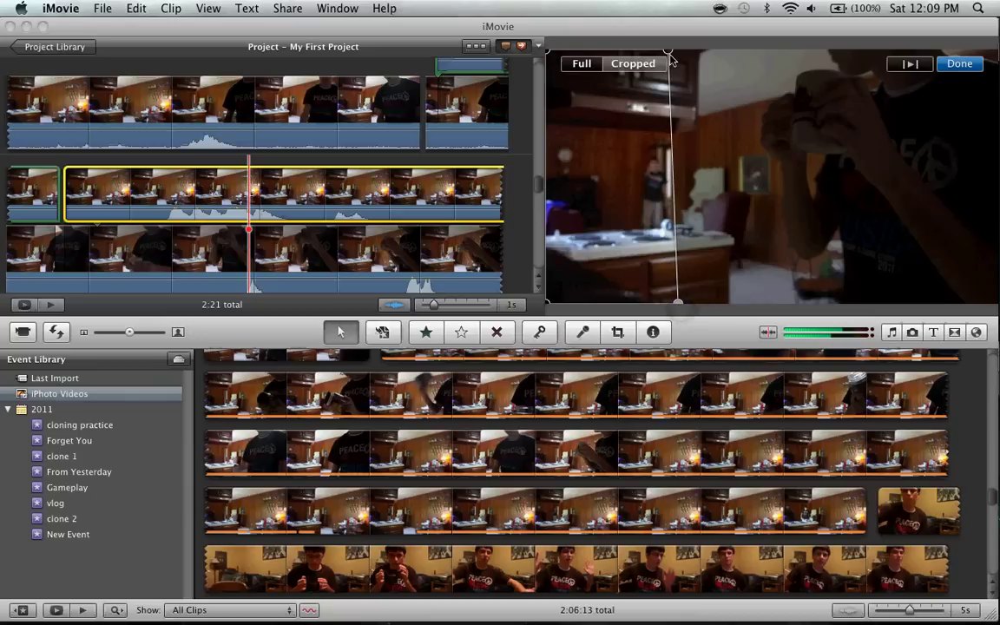
{"action": "left_click_drag", "start_coordinate": [667, 56], "coordinate": [674, 55]}
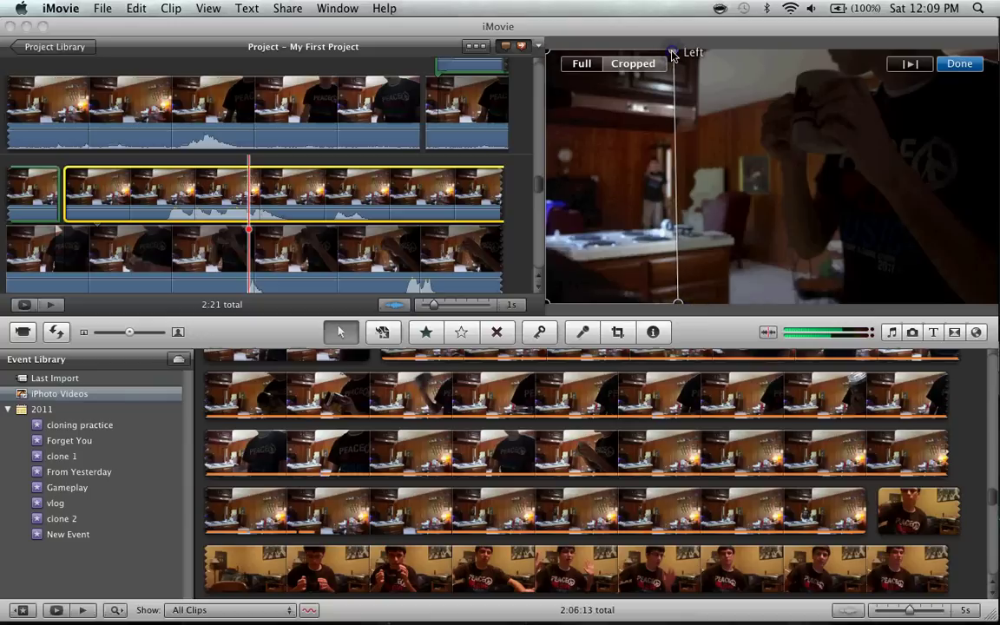
{"action": "left_click", "coordinate": [959, 64]}
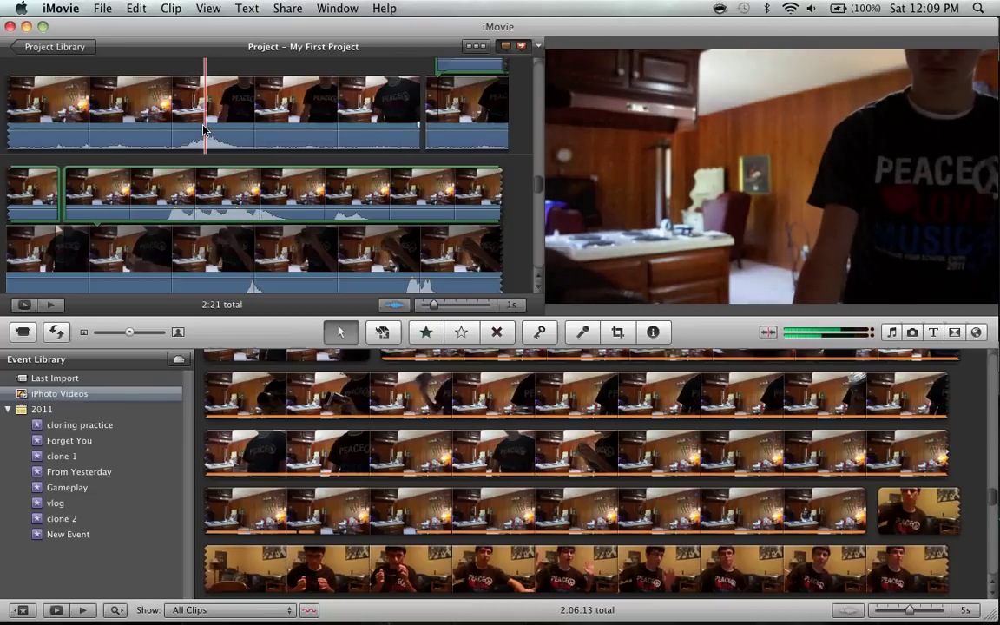
Play the project to check the split-screen overlay.
{"action": "key", "text": "space"}
{"action": "scroll", "coordinate": [202, 131], "scroll_direction": "up", "scroll_amount": 2}
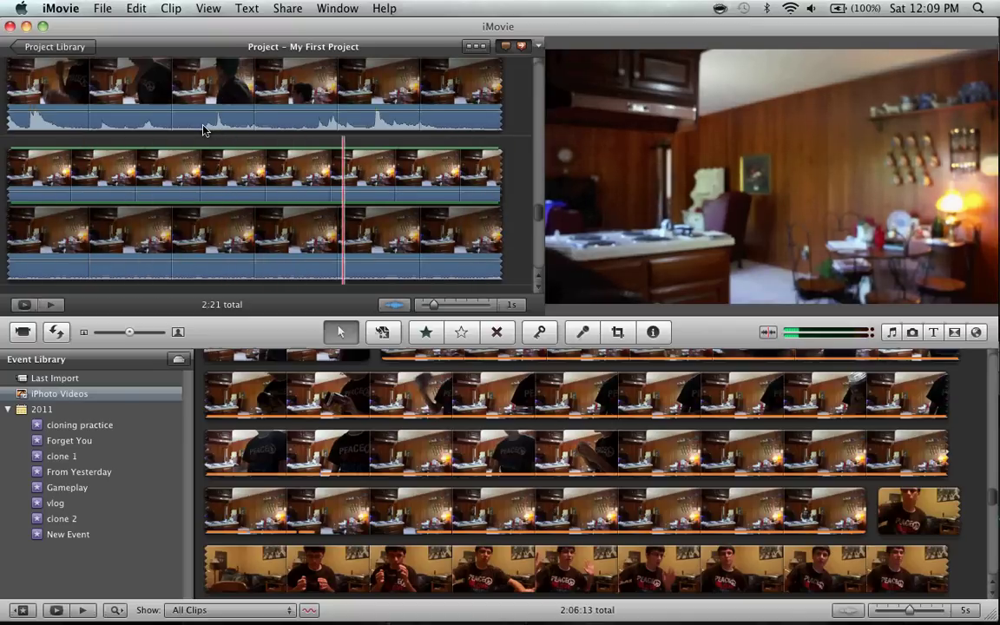
{"action": "scroll", "coordinate": [202, 130], "scroll_direction": "up", "scroll_amount": 3}
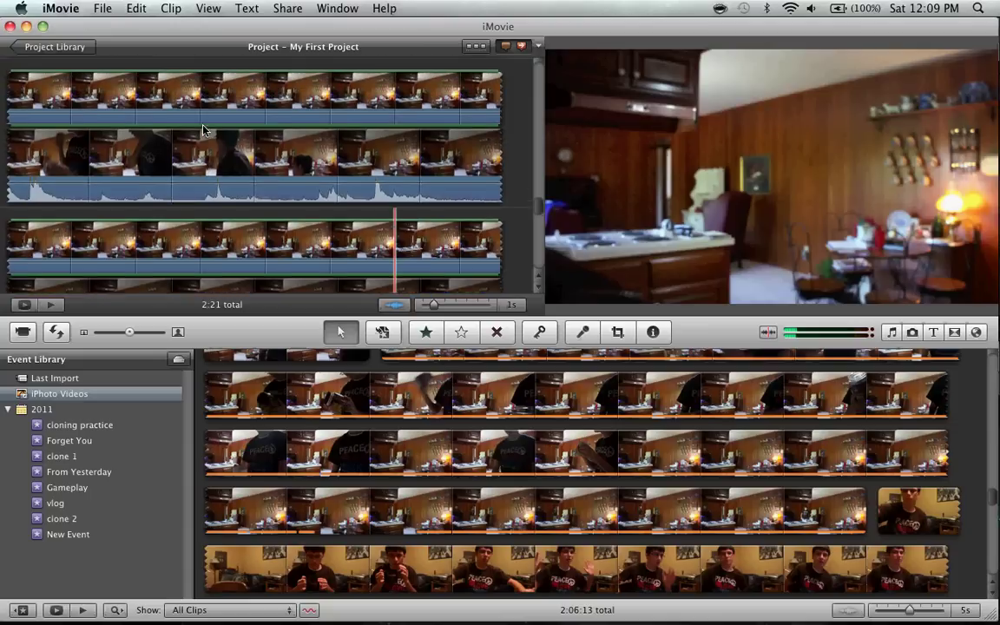
{"action": "scroll", "coordinate": [203, 130], "scroll_direction": "up", "scroll_amount": 5}
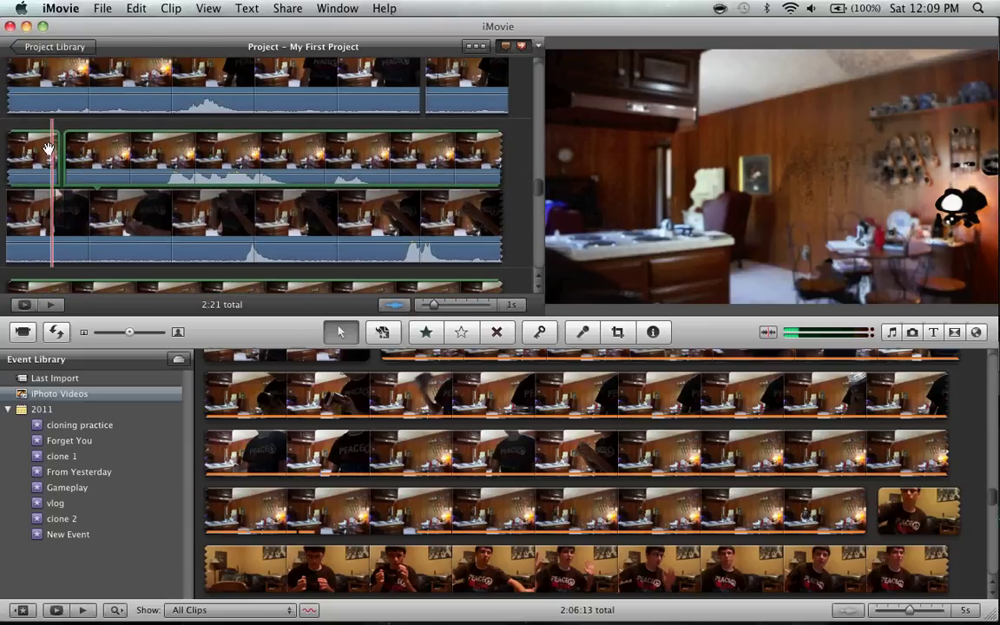
Delete the short clip that sits before the overlay.
{"action": "left_click", "coordinate": [49, 143]}
{"action": "key", "text": "c"}
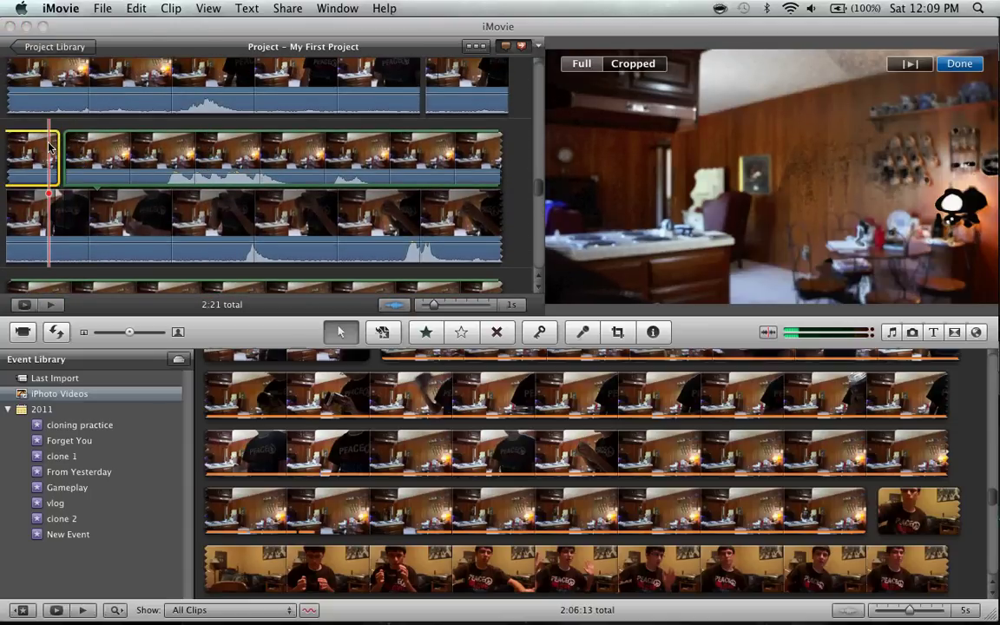
{"action": "key", "text": "Return"}
{"action": "key", "text": "Delete"}
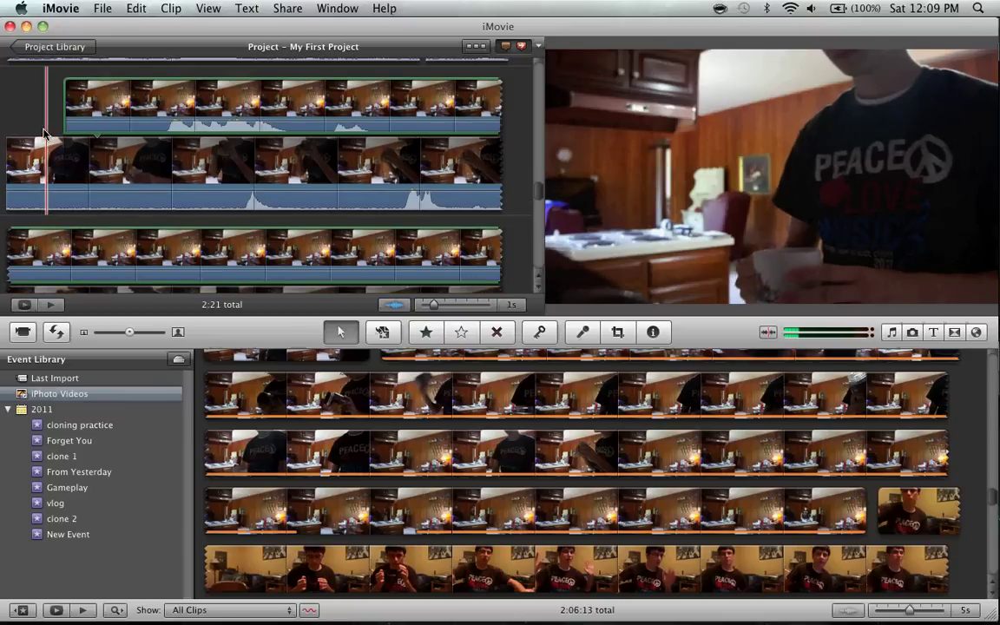
Play the project from the start to preview the split-screen result.
{"action": "key", "text": "space"}
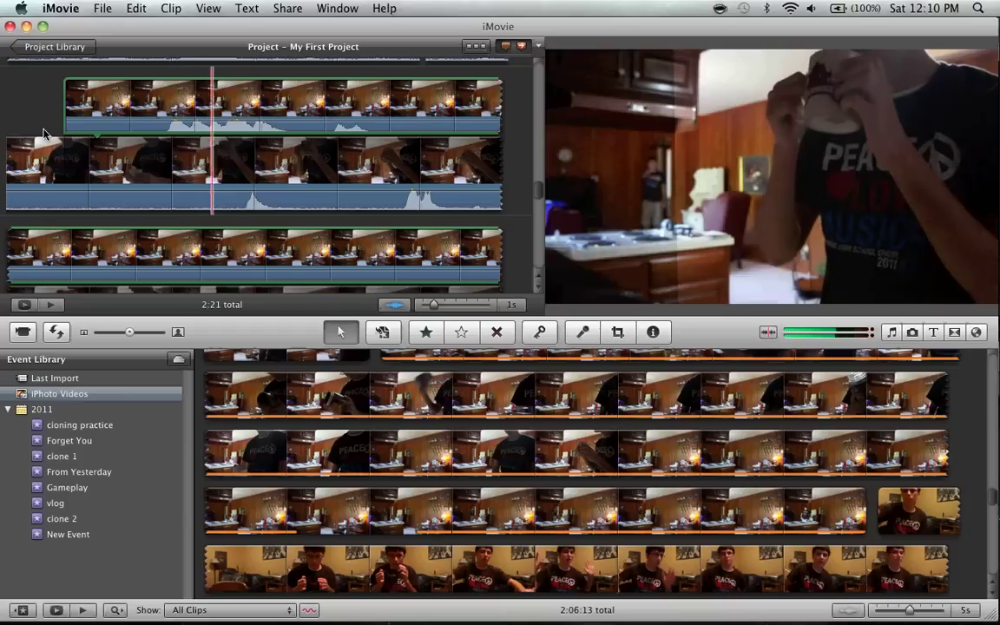
{"action": "left_click", "coordinate": [49, 132]}
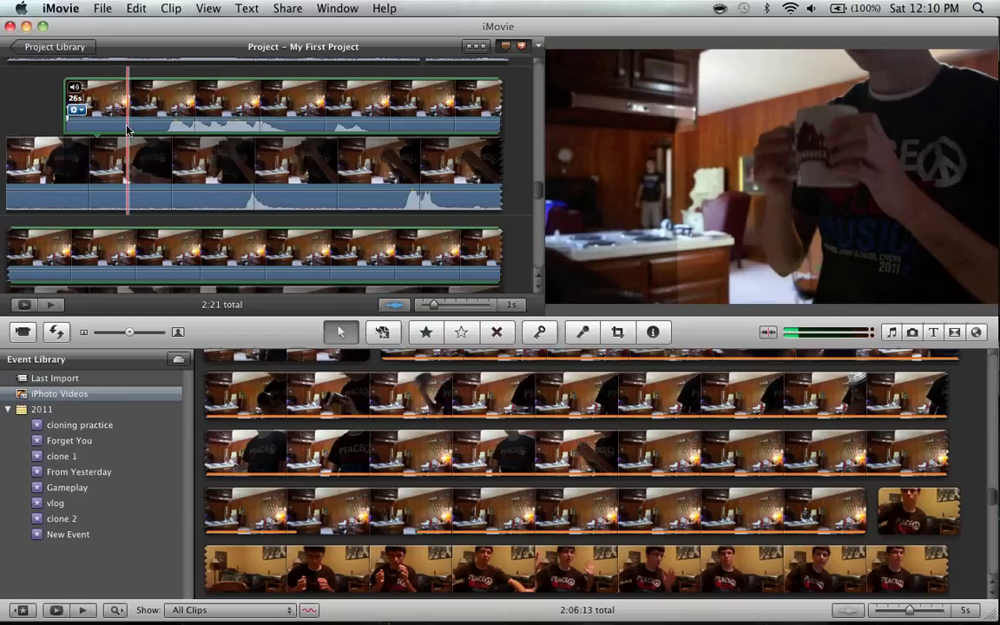
{"action": "left_click", "coordinate": [449, 158]}
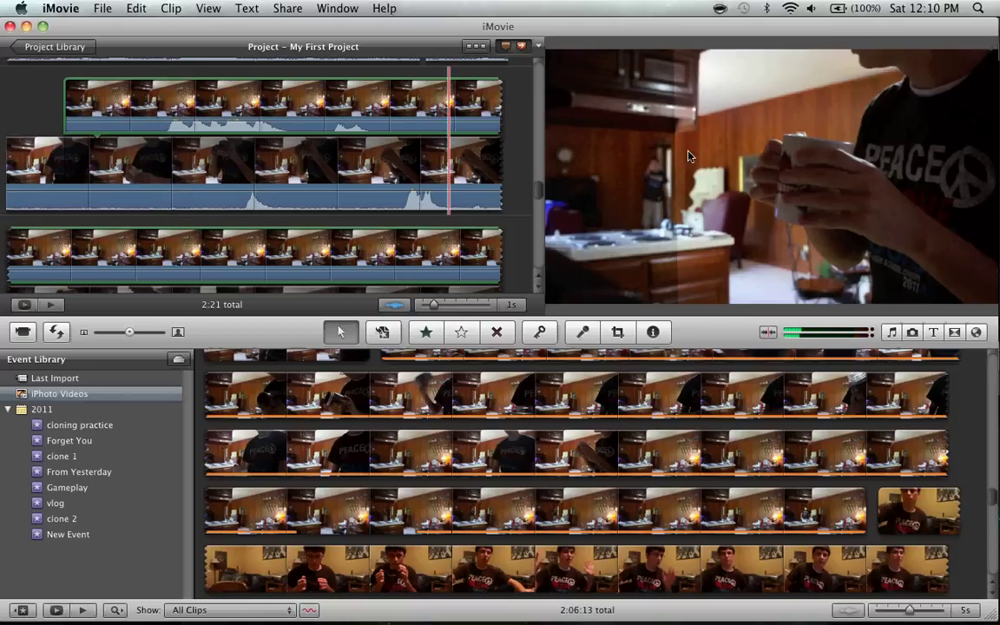
In the overlay clip's colour settings, raise exposure, brightness to 8%, and red gain.
{"action": "double_click", "coordinate": [222, 105]}
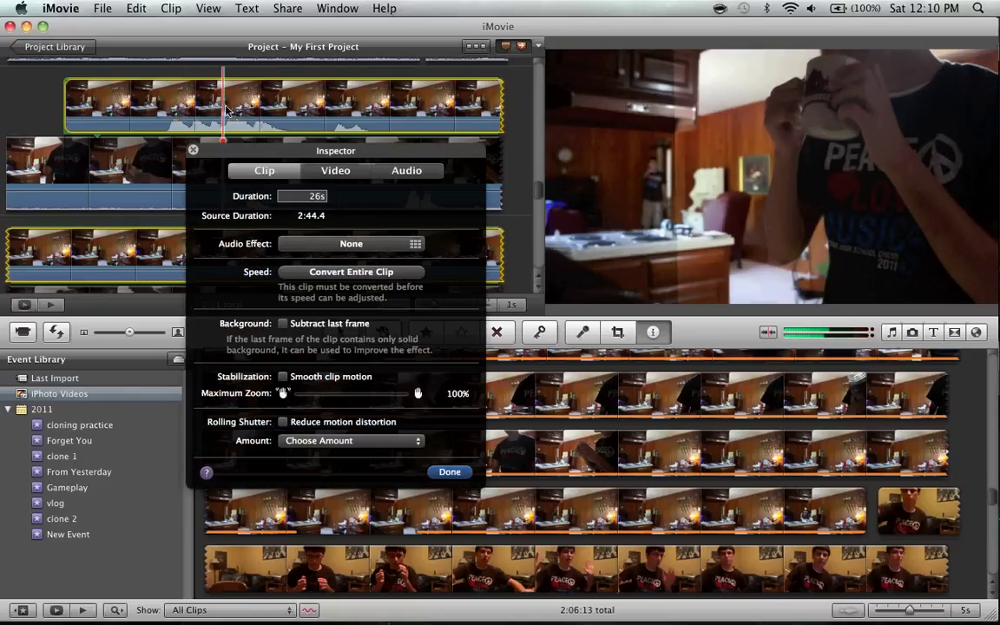
{"action": "left_click", "coordinate": [343, 171]}
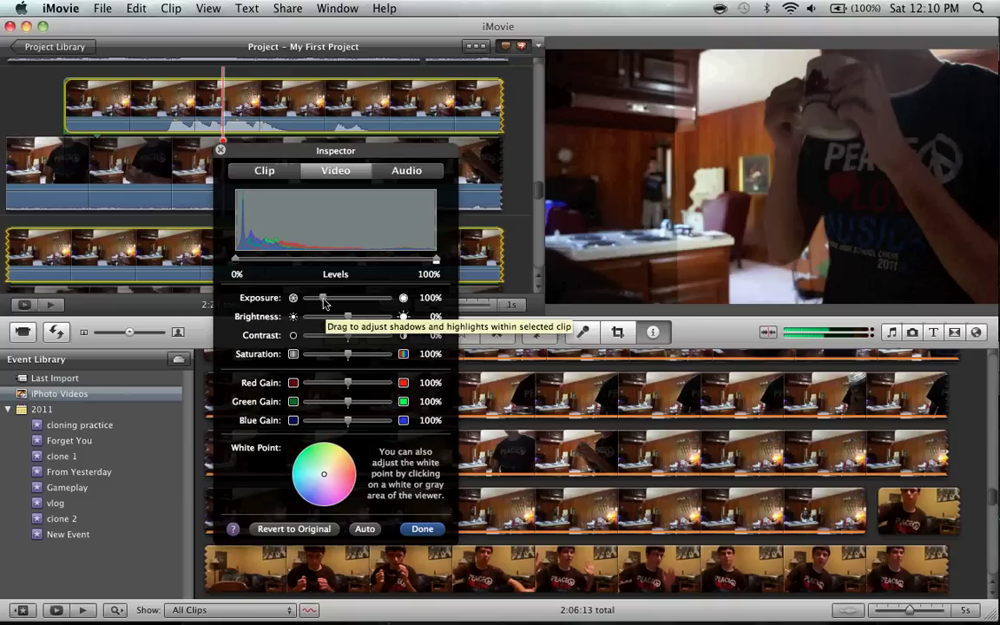
{"action": "left_click_drag", "start_coordinate": [323, 298], "coordinate": [326, 302]}
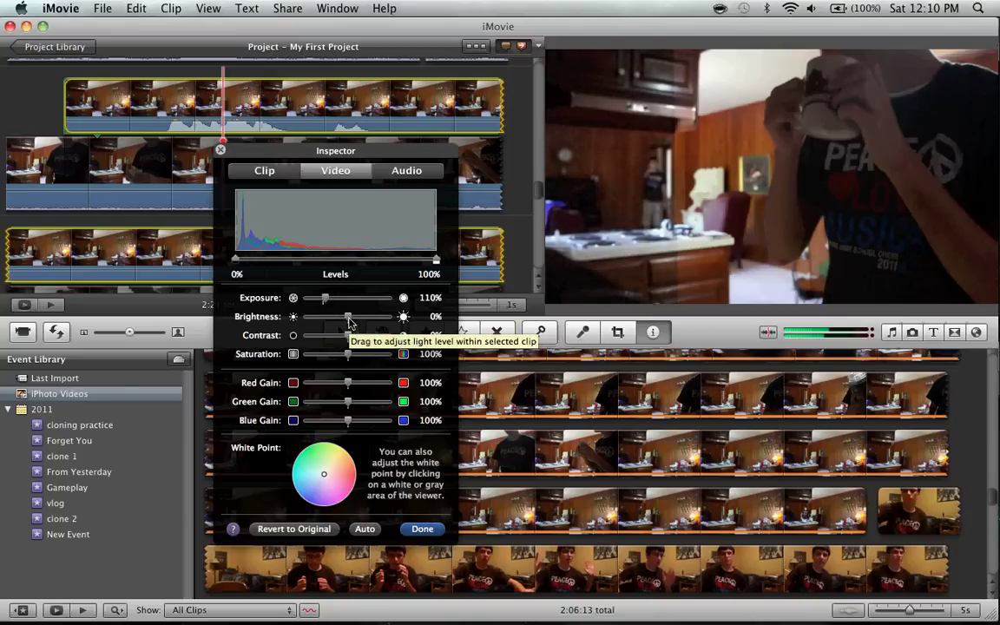
{"action": "left_click_drag", "start_coordinate": [348, 318], "coordinate": [351, 319]}
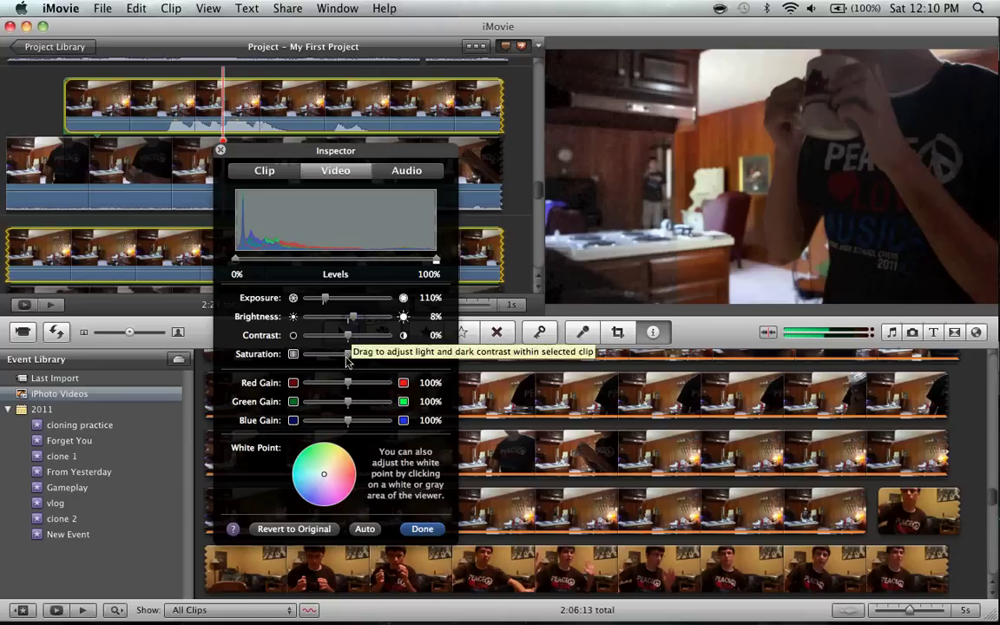
{"action": "left_click_drag", "start_coordinate": [348, 384], "coordinate": [363, 387]}
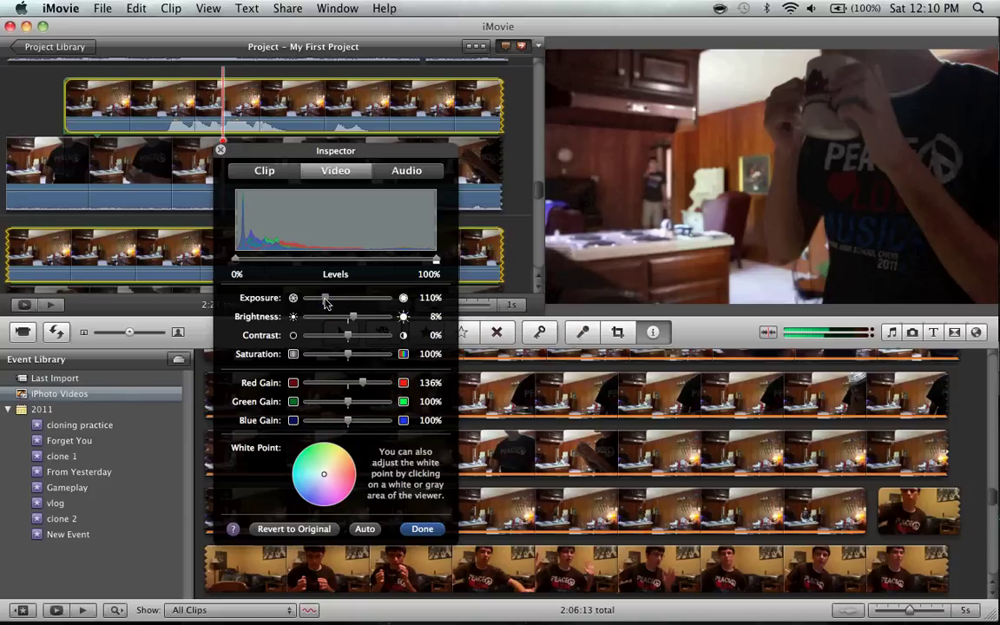
Set exposure to 103%, green to 94%, red gain to 143%, and white point from the kitchen.
{"action": "left_click_drag", "start_coordinate": [326, 301], "coordinate": [323, 303]}
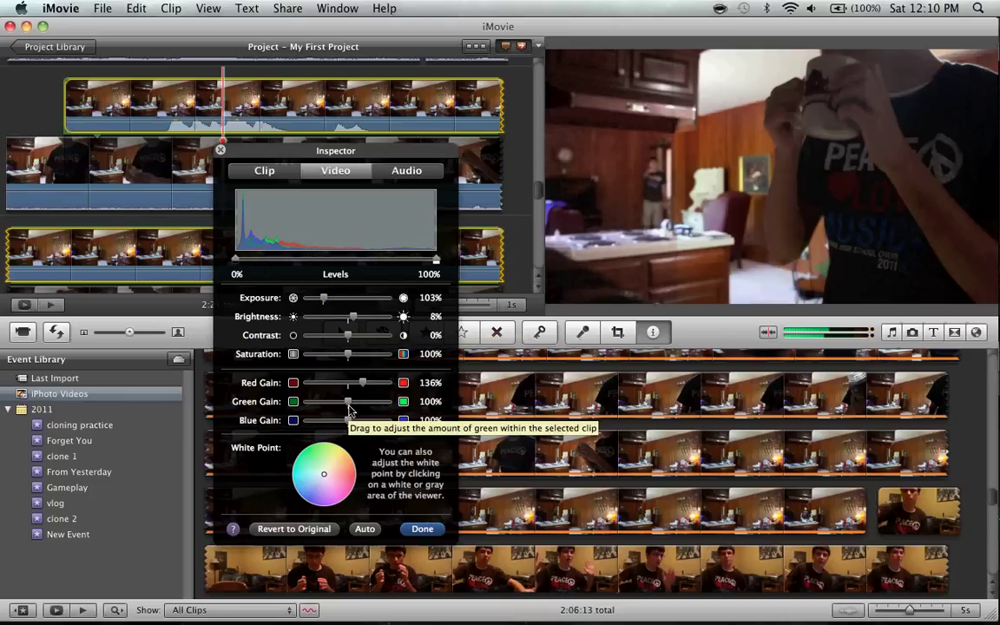
{"action": "left_click_drag", "start_coordinate": [348, 409], "coordinate": [340, 431]}
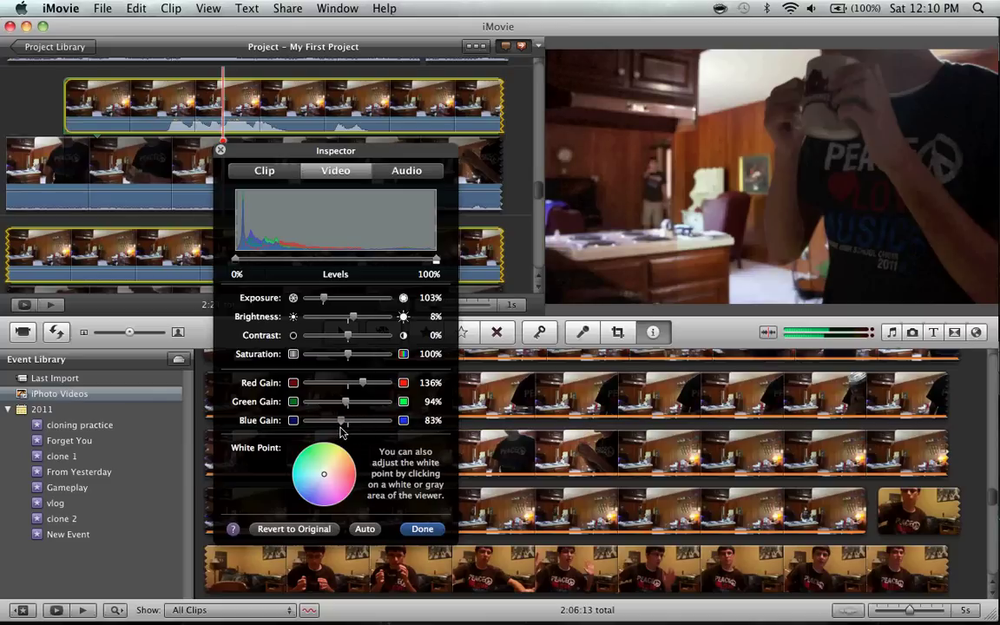
{"action": "mouse_move", "coordinate": [362, 382]}
{"action": "left_mouse_down"}
{"action": "mouse_move", "coordinate": [376, 388]}
{"action": "mouse_move", "coordinate": [364, 388]}
{"action": "left_mouse_up"}
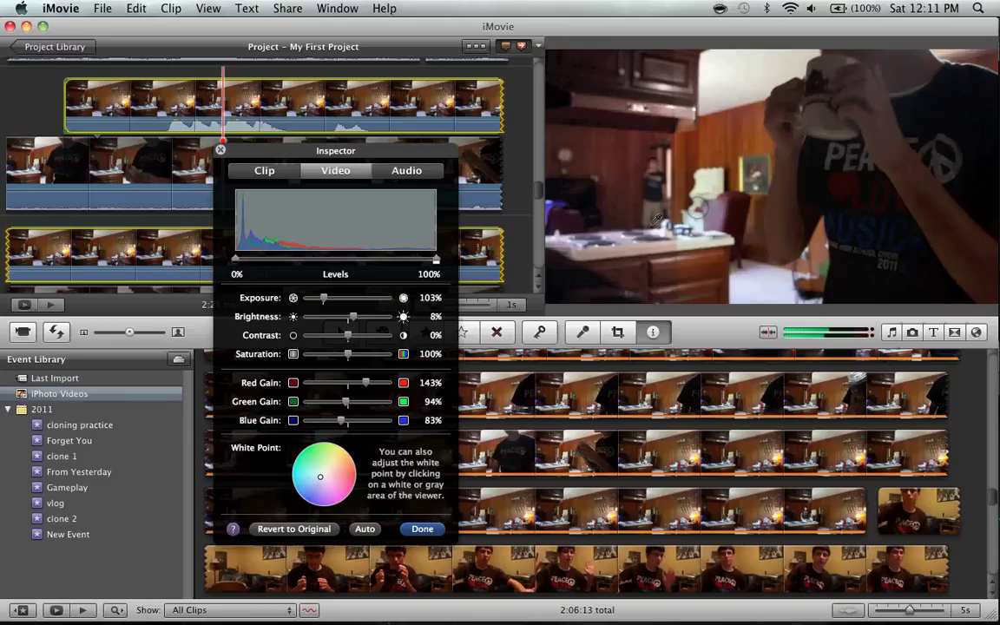
{"action": "left_click", "coordinate": [653, 222]}
{"action": "left_click", "coordinate": [638, 153]}
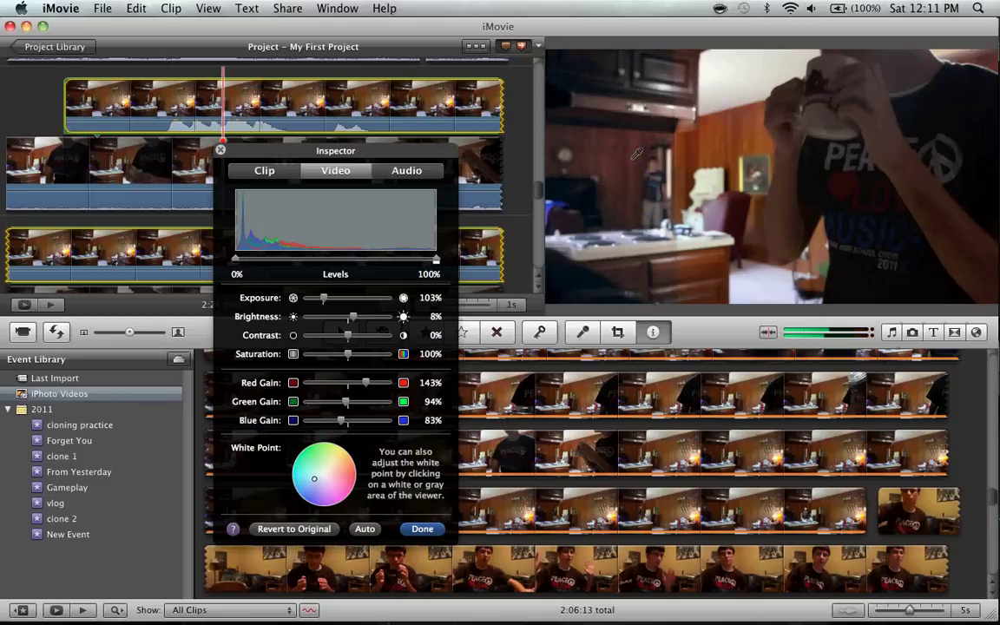
Close the colour adjustments and return to the 2:21 project timeline.
{"action": "left_click", "coordinate": [221, 152]}
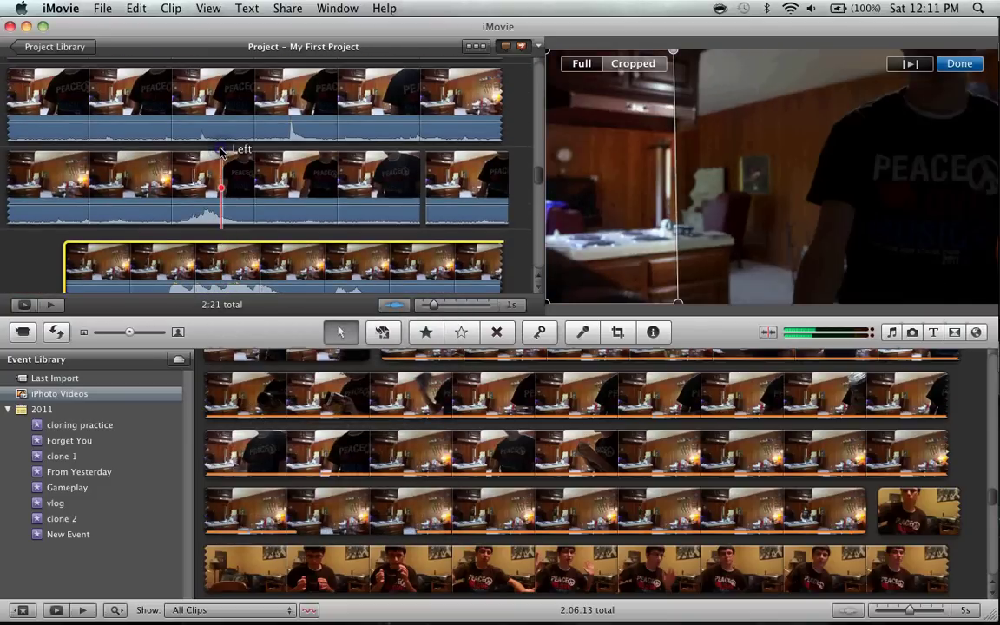
{"action": "key", "text": "Return"}
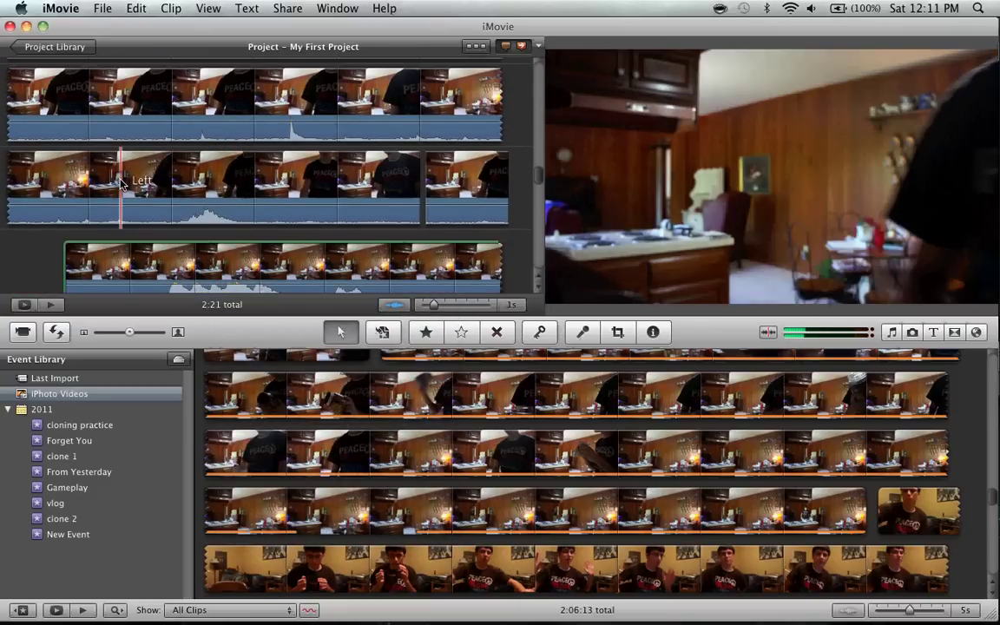